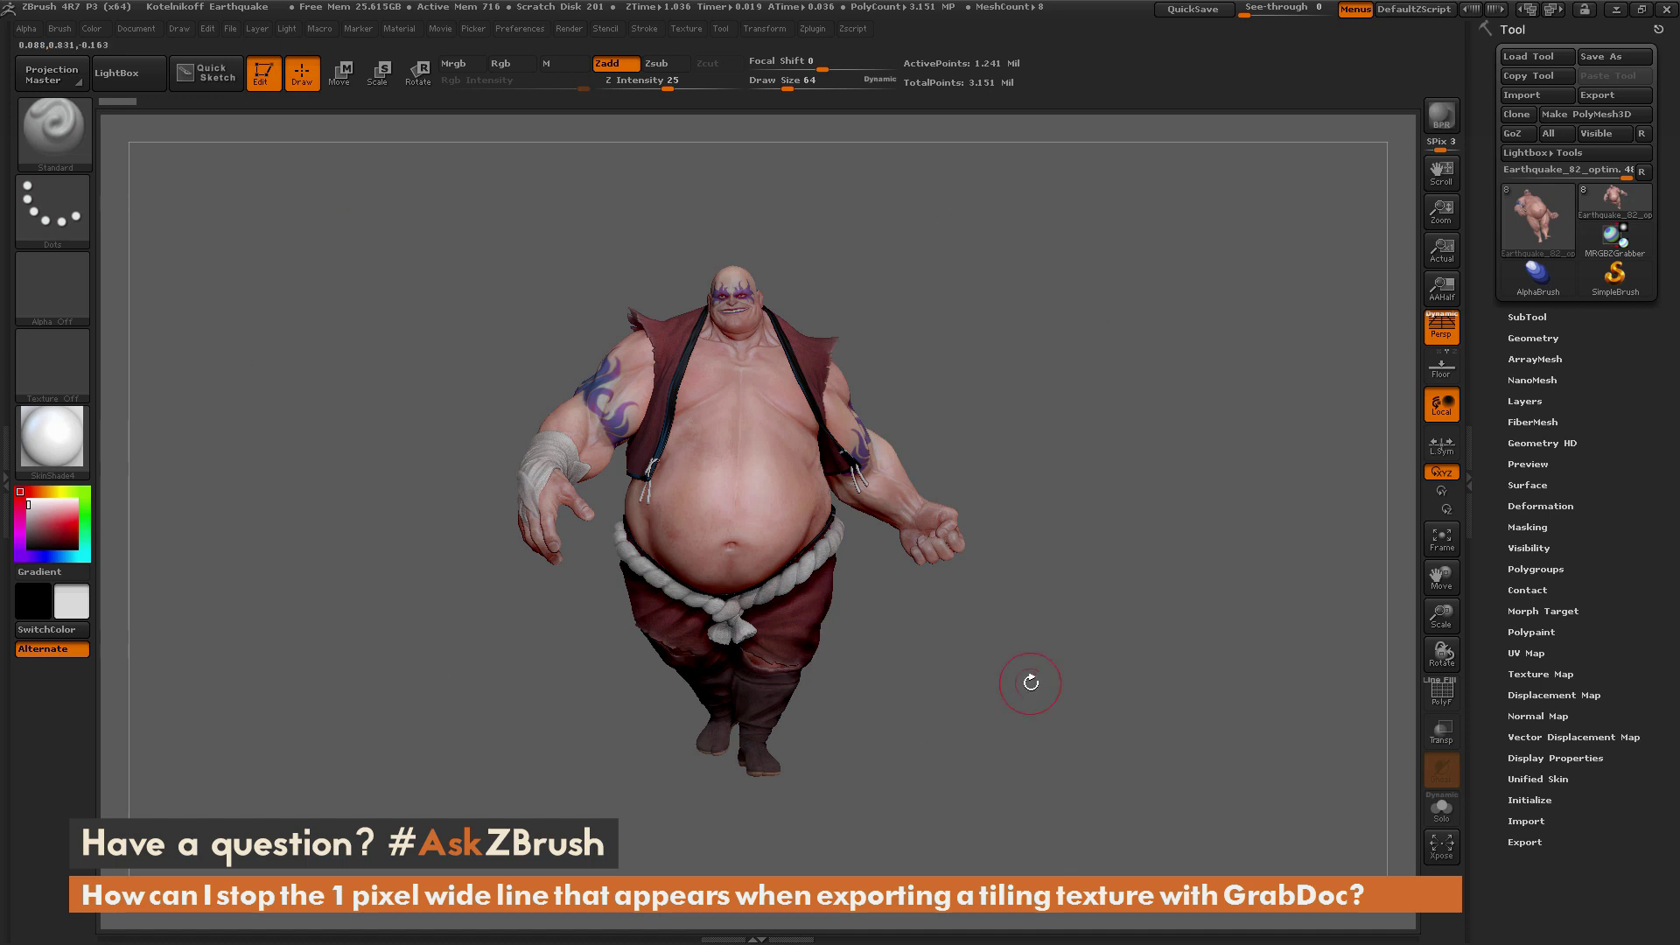
# Unlock proportions and resize the ZBrush document to 1024 × 1024 pixels, confirming the resize.
pyautogui.click(140, 29)
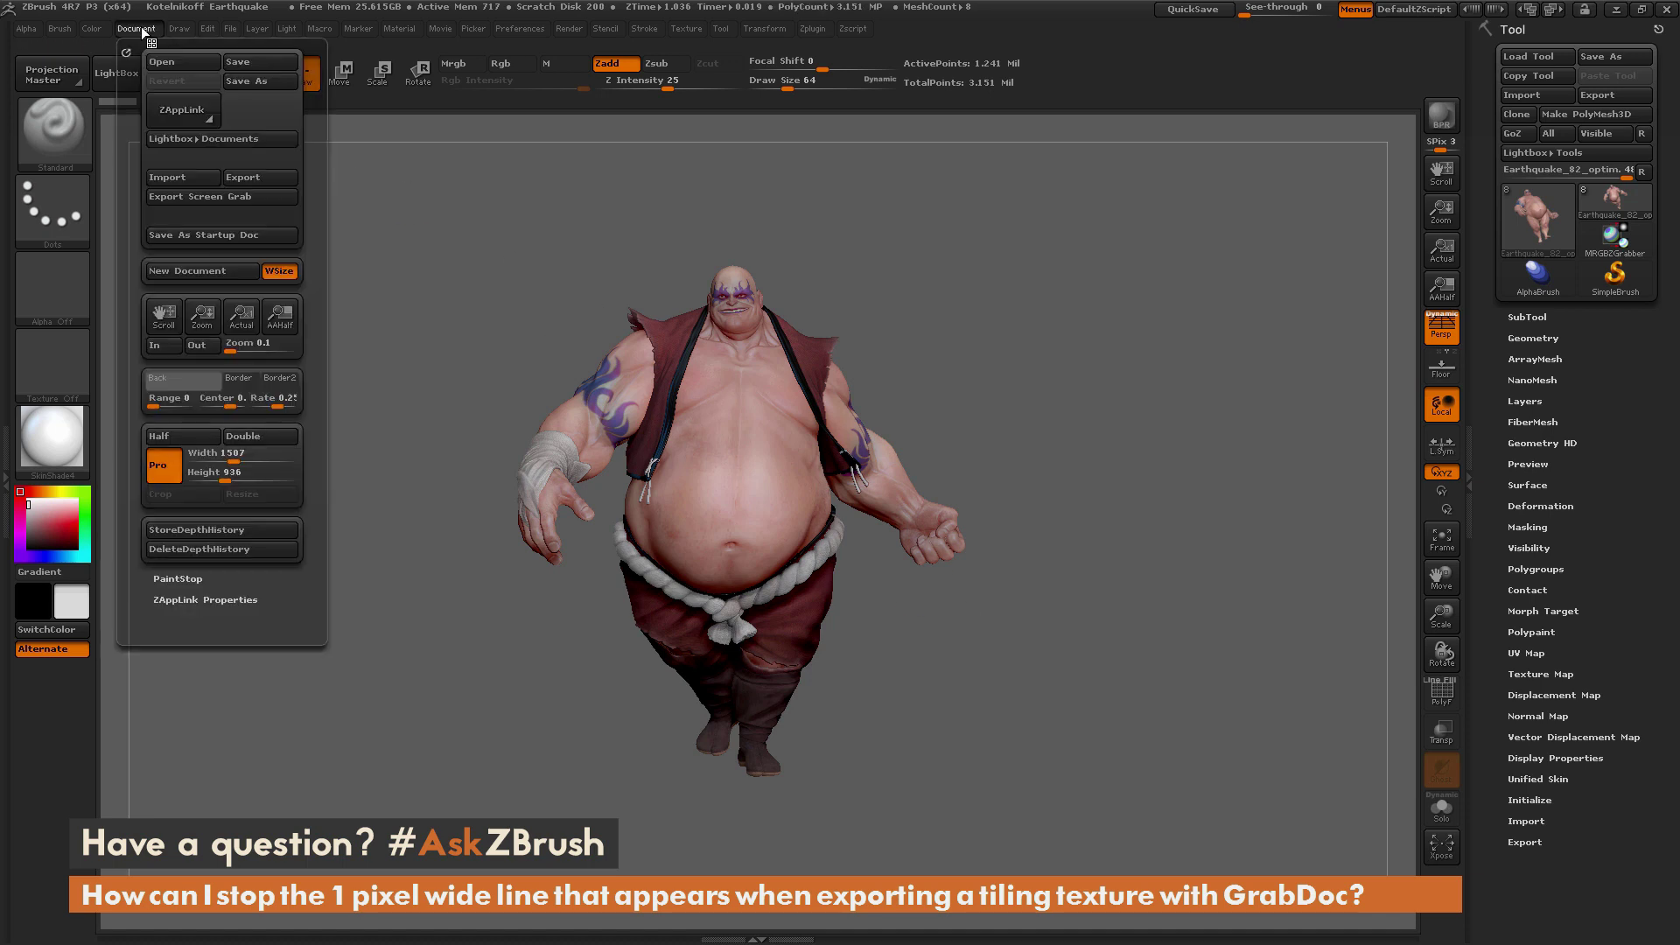
pyautogui.click(164, 474)
pyautogui.click(223, 454)
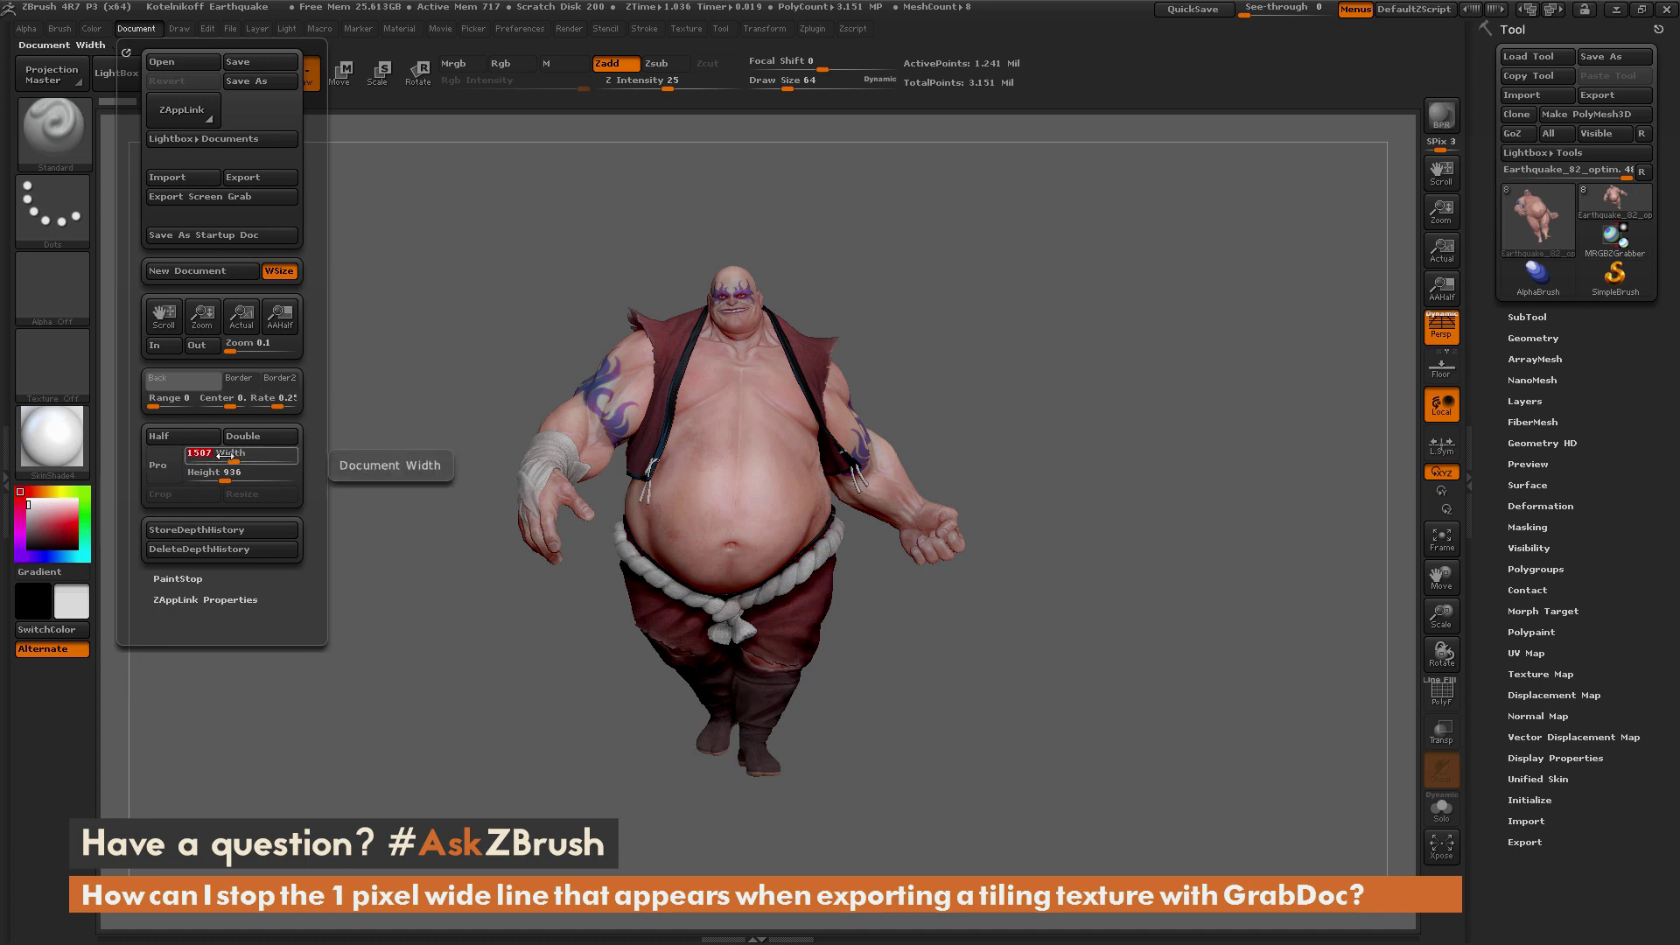
pyautogui.write('10')
pyautogui.press('Return')
pyautogui.click(216, 473)
pyautogui.write('402')
pyautogui.press('Return')
pyautogui.click(257, 495)
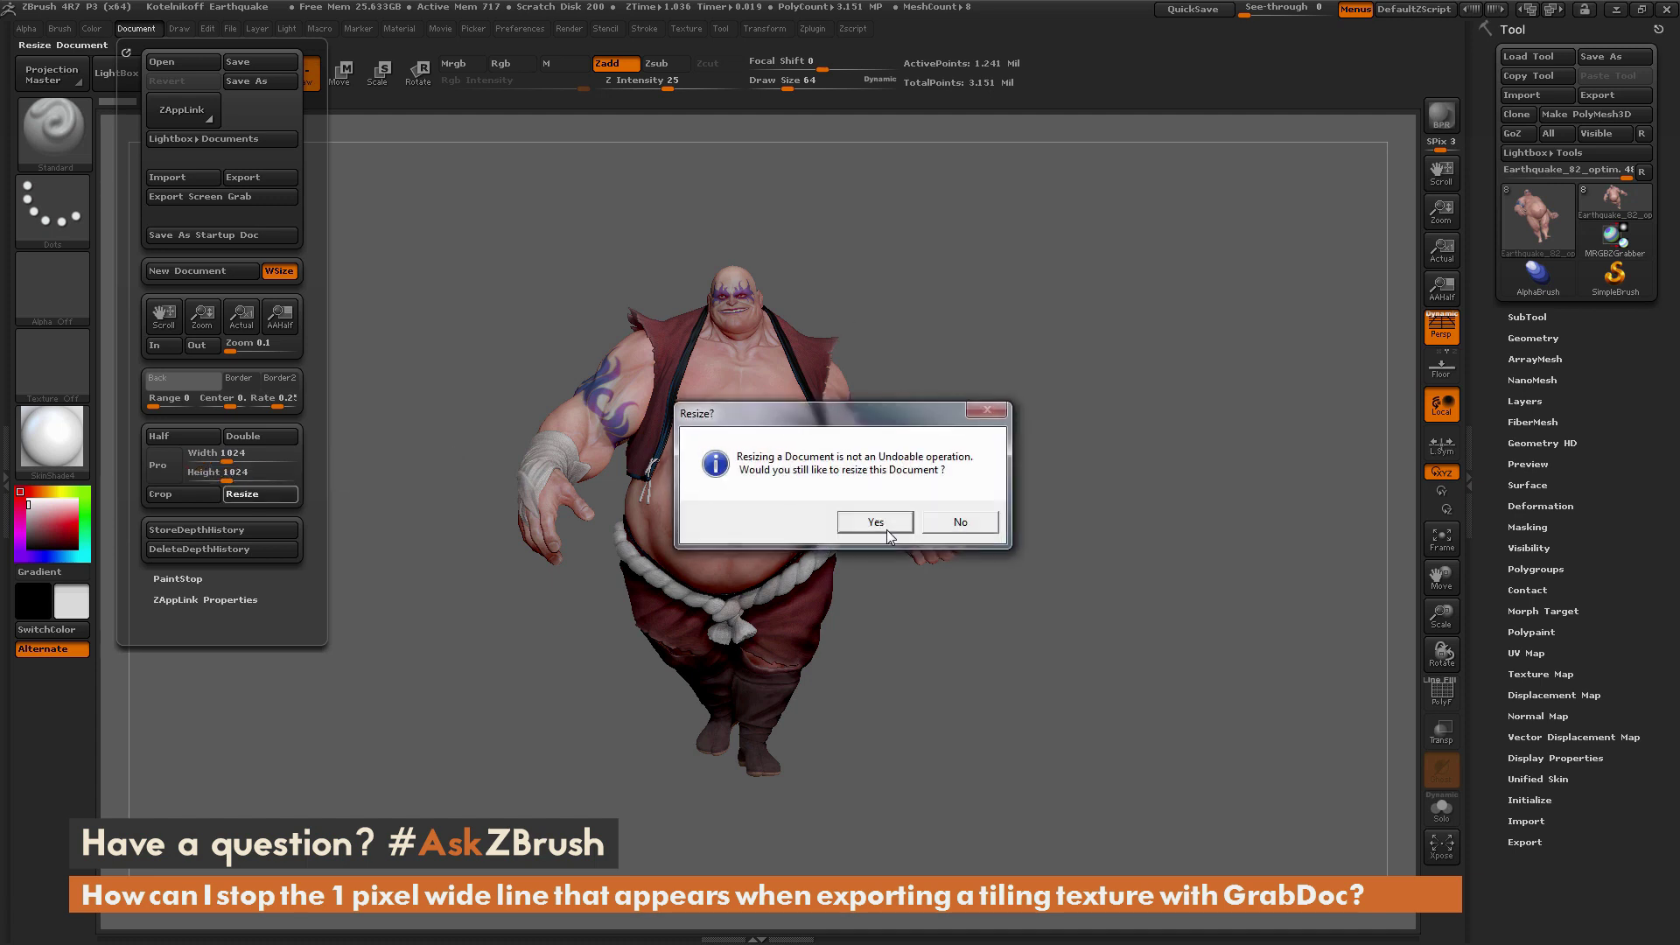
pyautogui.click(876, 522)
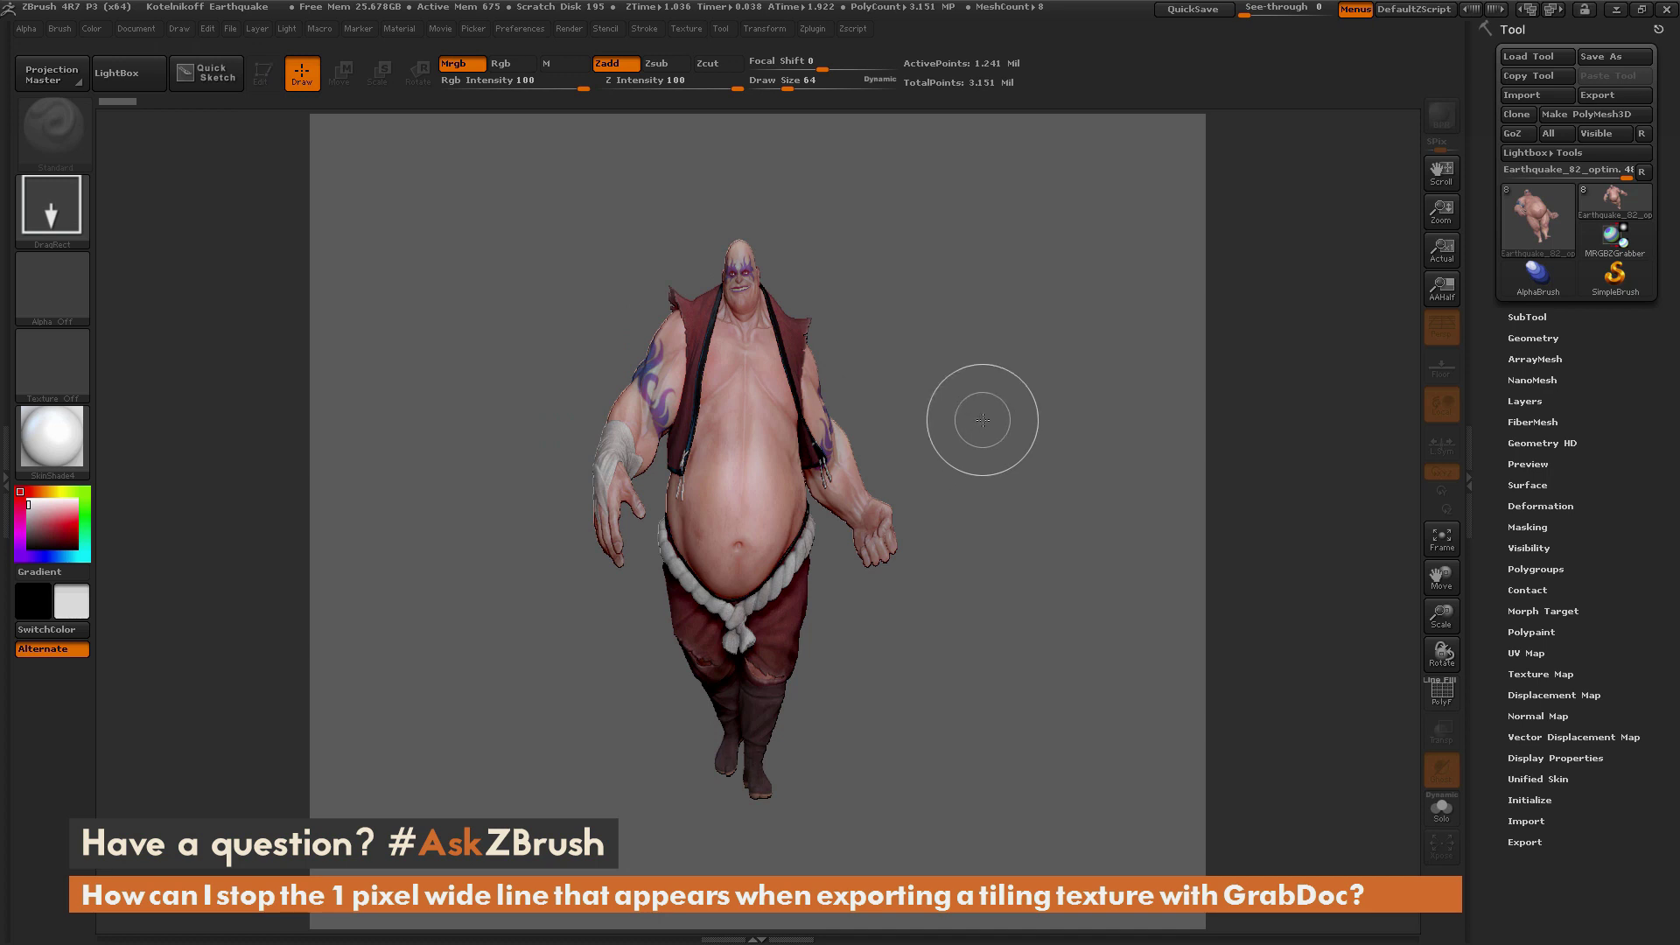
# Clear the canvas, zoom out, and draw five Earthquake copies around the centre.
pyautogui.hotkey('ctrl', 'n')
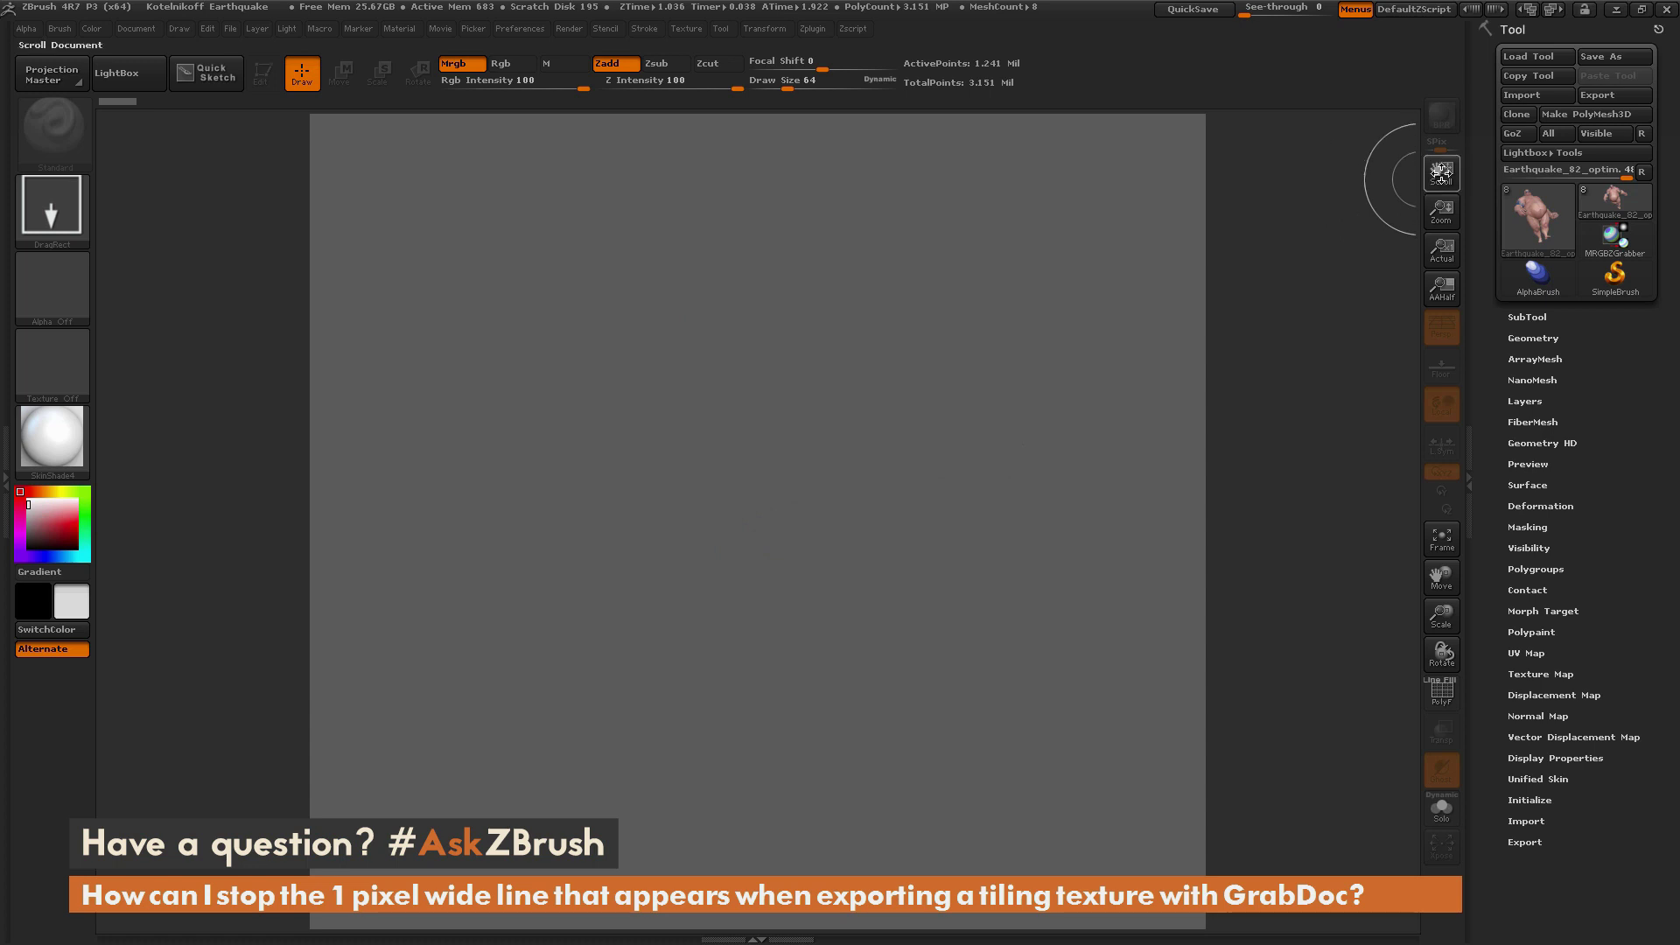
pyautogui.moveTo(1442, 211); pyautogui.dragTo(1440, 198)
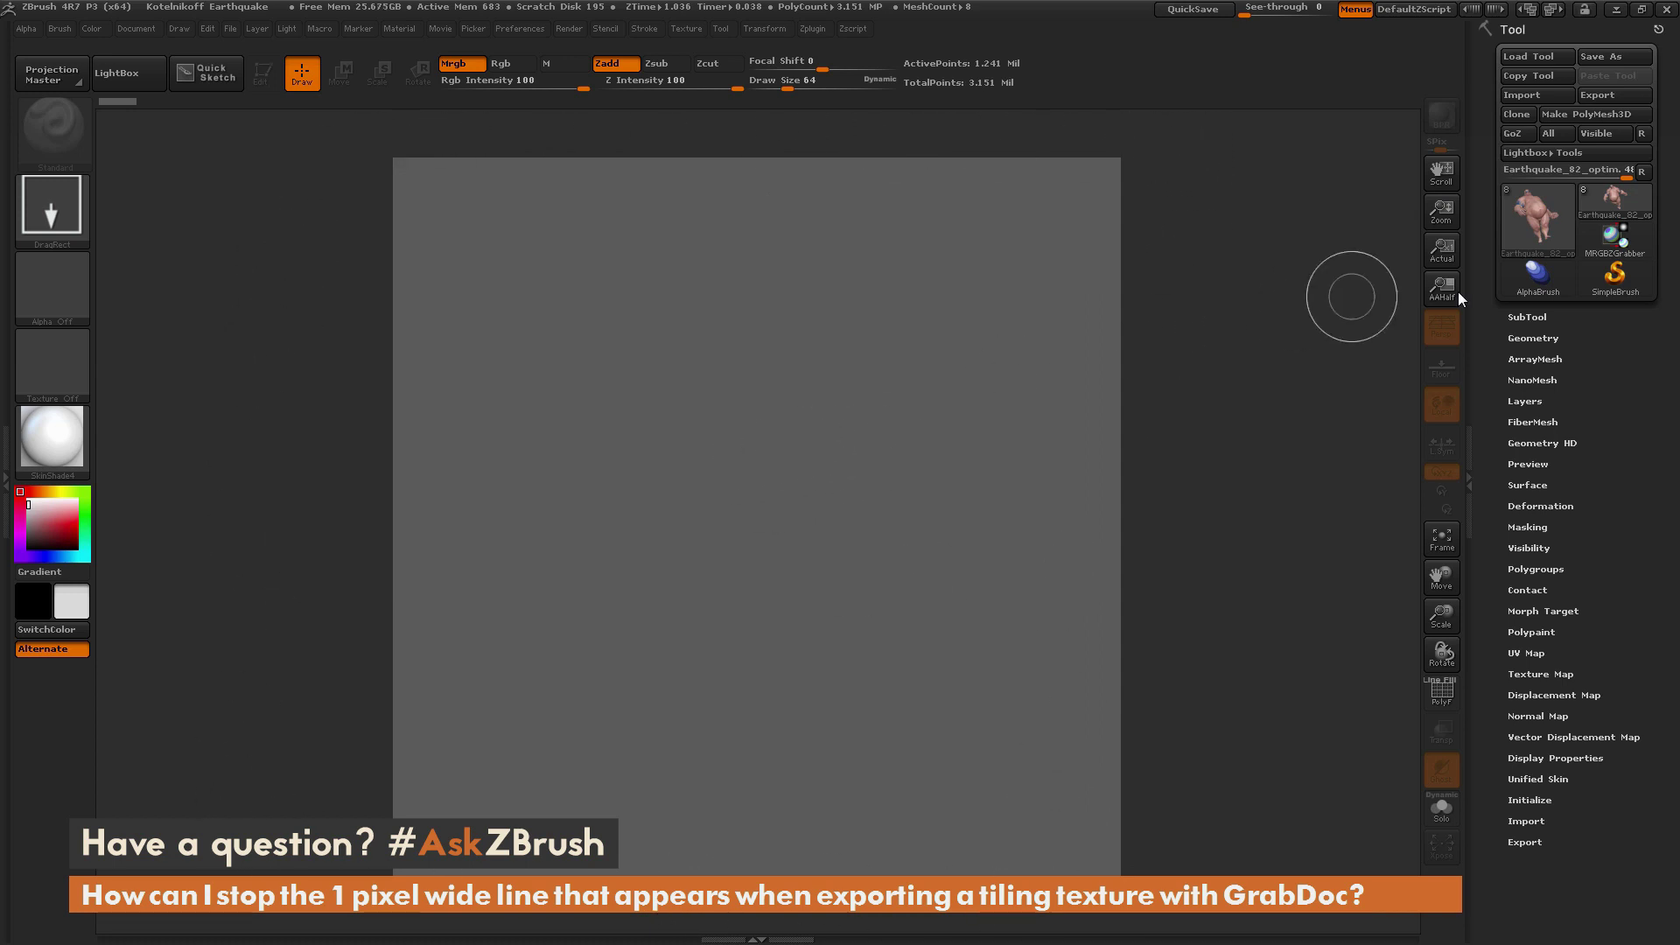
pyautogui.moveTo(726, 472); pyautogui.dragTo(733, 670)
pyautogui.moveTo(823, 566)
pyautogui.mouseDown()
pyautogui.moveTo(625, 612)
pyautogui.moveTo(769, 473)
pyautogui.moveTo(905, 402)
pyautogui.moveTo(861, 372)
pyautogui.moveTo(700, 418)
pyautogui.mouseUp()
pyautogui.moveTo(624, 326); pyautogui.dragTo(621, 604)
pyautogui.moveTo(740, 687); pyautogui.dragTo(745, 788)
pyautogui.moveTo(970, 480); pyautogui.dragTo(962, 612)
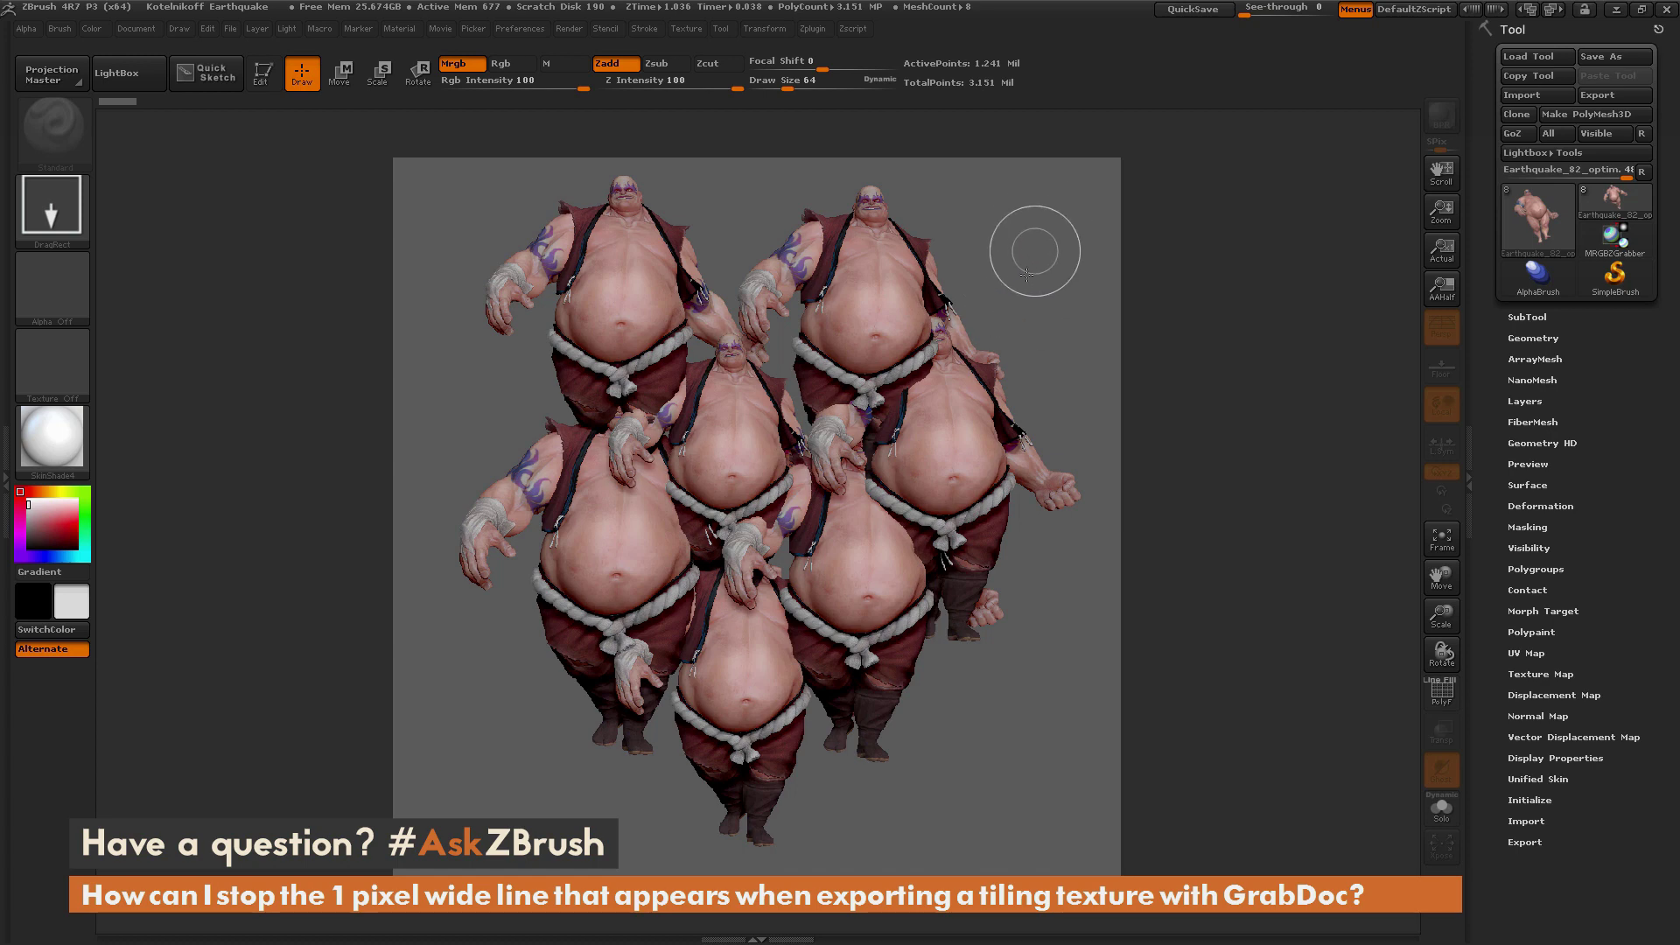
# Wrap-offset the canvas down-left and draw more copies at centre, top, bottom and left.
pyautogui.press('t')
pyautogui.moveTo(1041, 273); pyautogui.dragTo(708, 726)
pyautogui.moveTo(758, 445); pyautogui.dragTo(906, 709)
pyautogui.moveTo(647, 494); pyautogui.dragTo(661, 714)
pyautogui.moveTo(774, 652); pyautogui.dragTo(783, 866)
pyautogui.moveTo(818, 315); pyautogui.dragTo(840, 262)
pyautogui.moveTo(538, 551); pyautogui.dragTo(660, 735)
# Add copies along the bottom and right edge, wrap-offset again, and fill the remaining gaps.
pyautogui.moveTo(840, 717); pyautogui.dragTo(875, 665)
pyautogui.moveTo(966, 568); pyautogui.dragTo(936, 875)
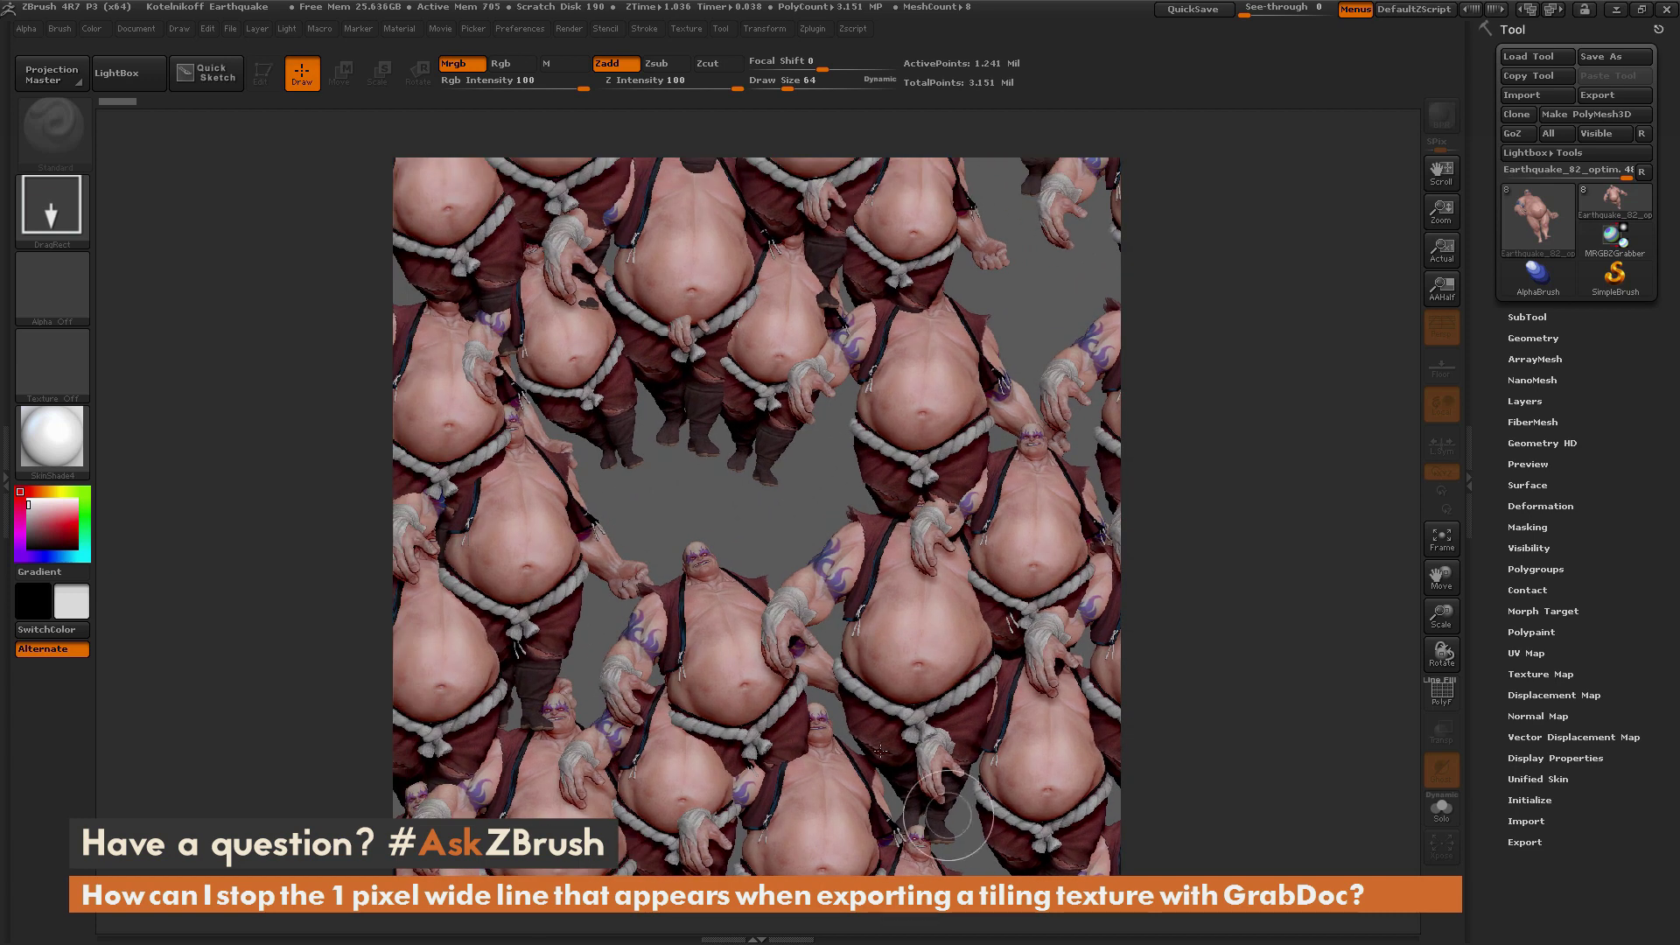
pyautogui.moveTo(675, 555); pyautogui.dragTo(809, 582)
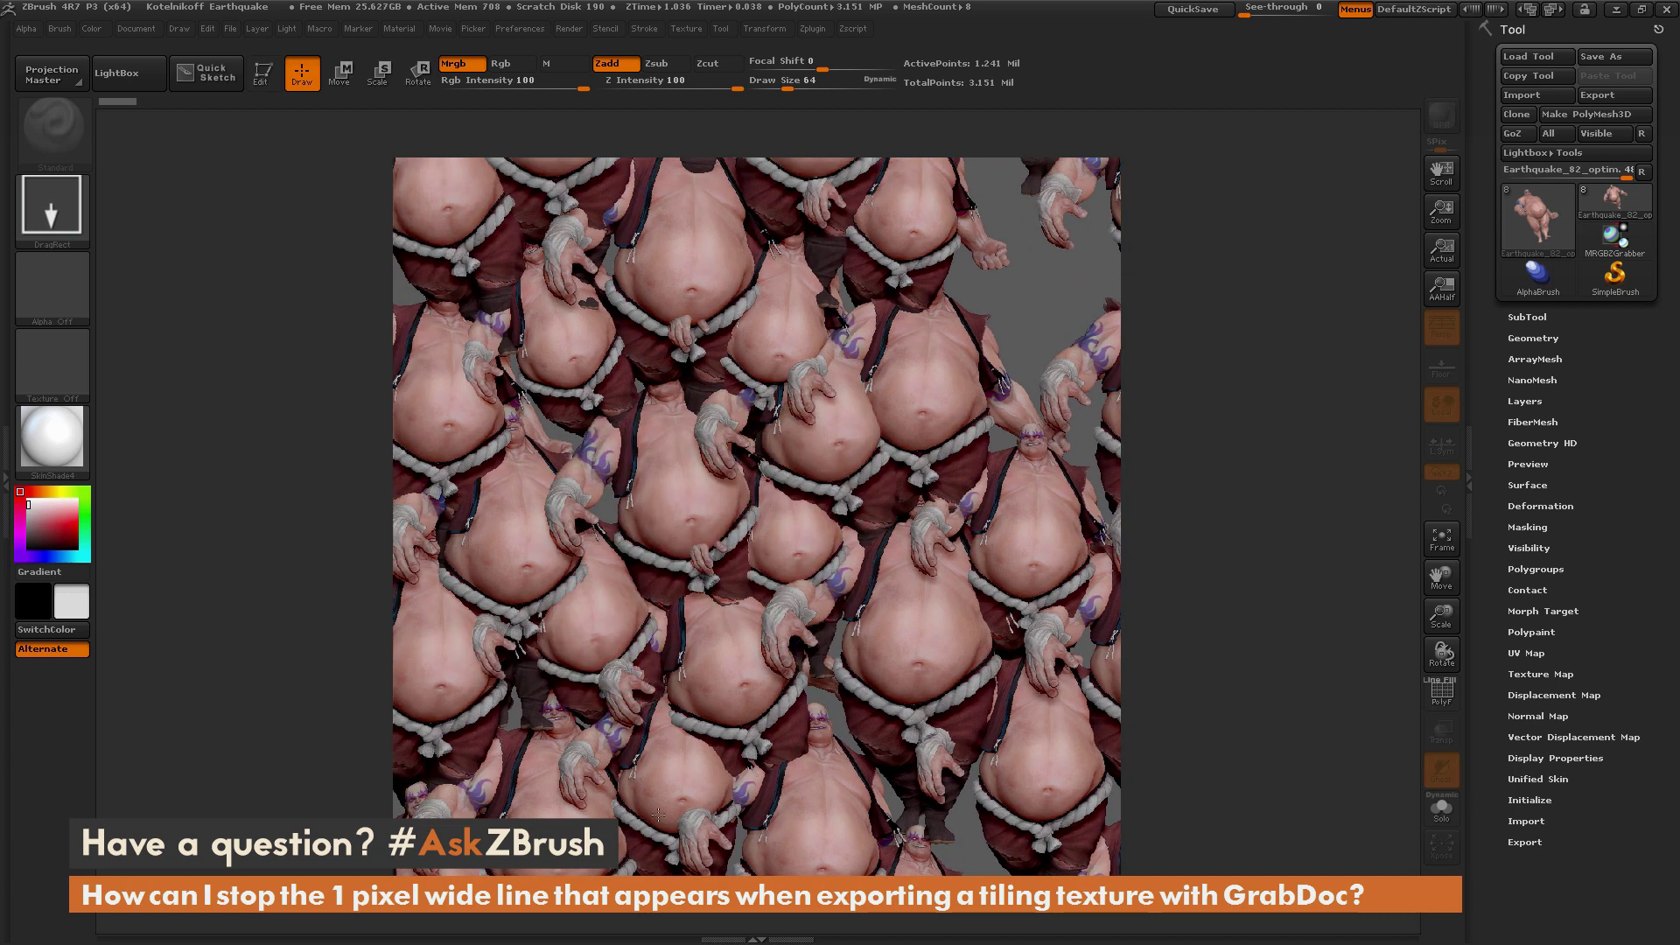
pyautogui.moveTo(1011, 327)
pyautogui.mouseDown()
pyautogui.moveTo(722, 654)
pyautogui.moveTo(735, 577)
pyautogui.moveTo(704, 411)
pyautogui.mouseUp()
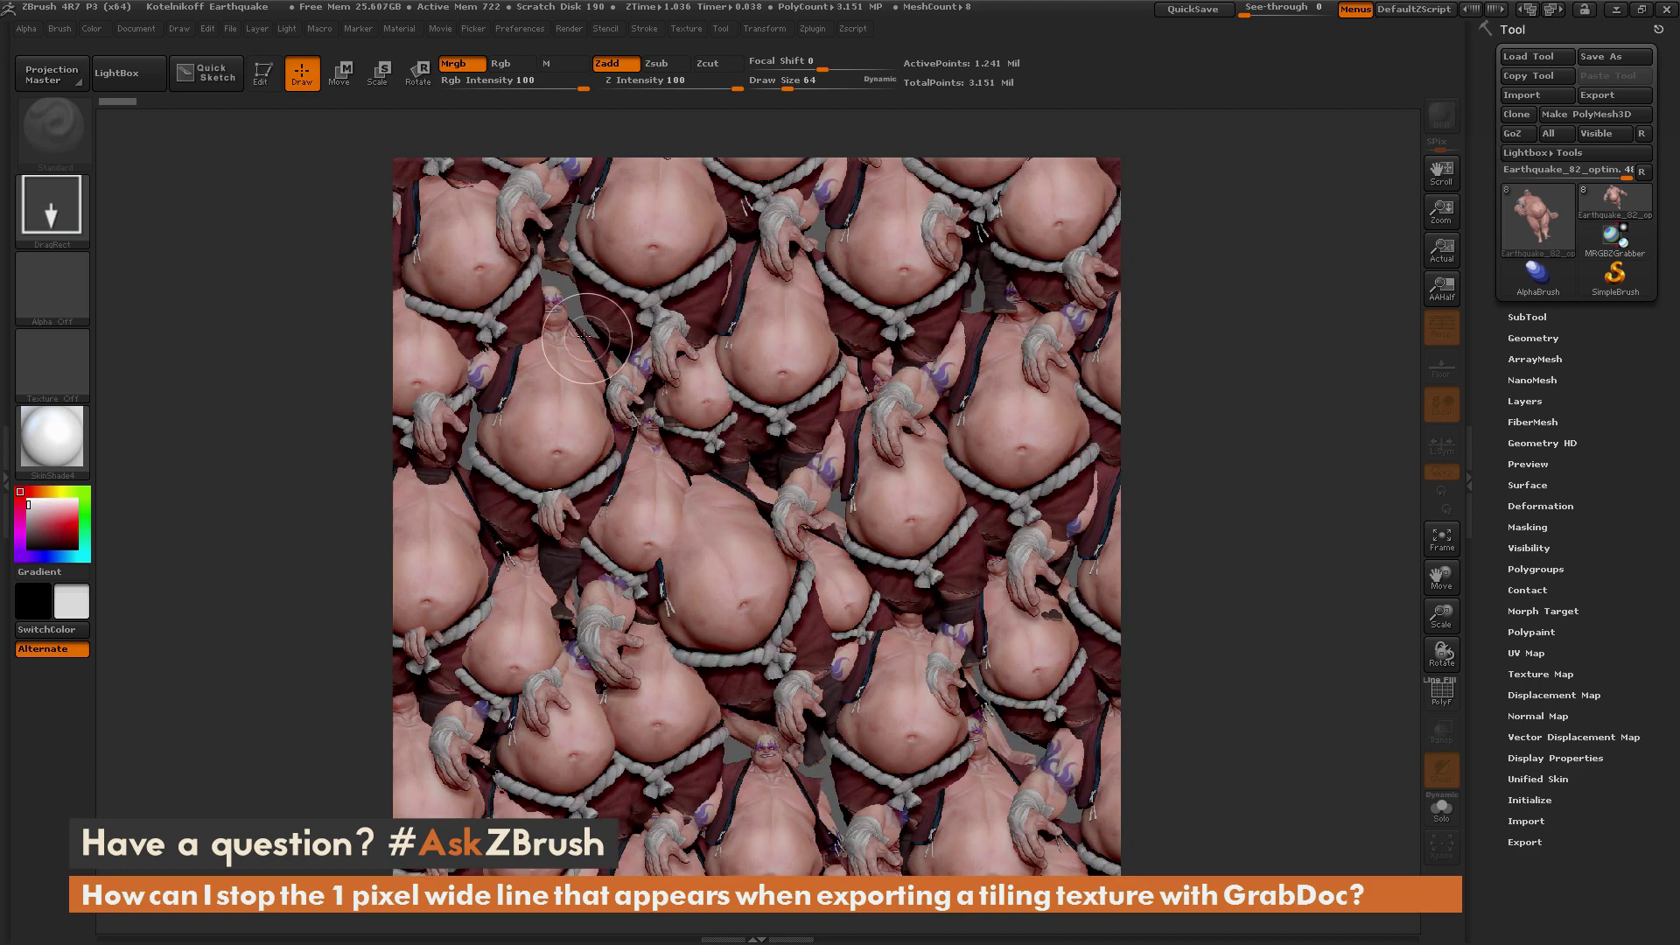
pyautogui.moveTo(971, 289); pyautogui.dragTo(928, 269)
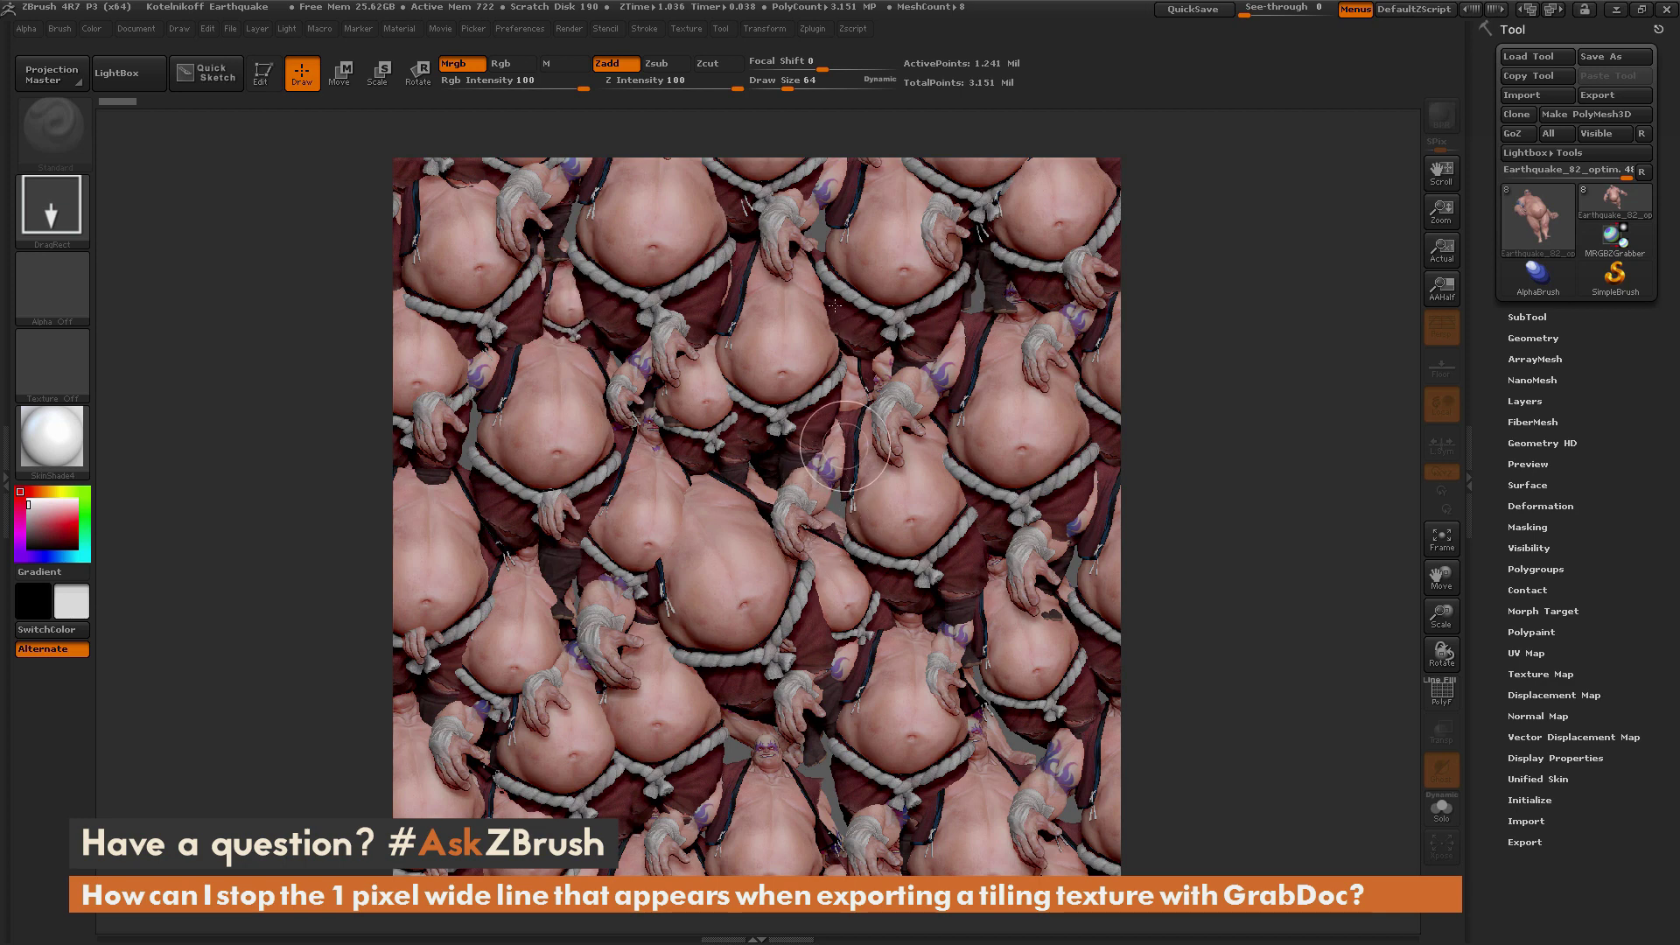
# Grab the canvas as texture ZGrab01 and export it as ZGrab01.PSD without the material-index channel.
pyautogui.click(687, 28)
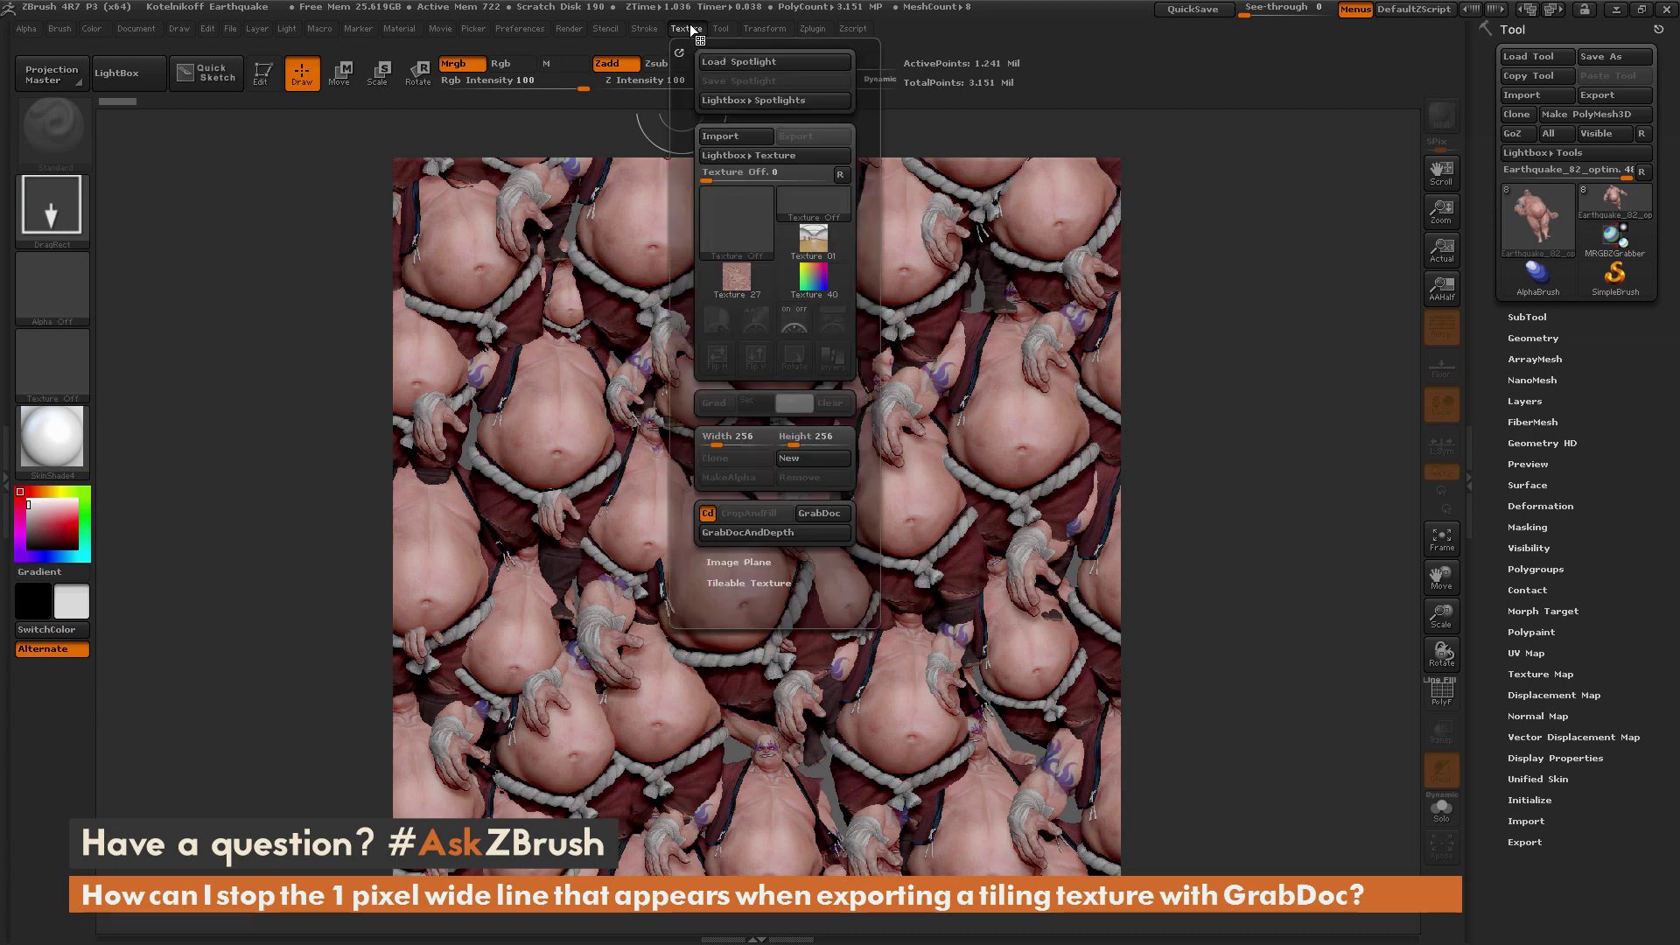
pyautogui.click(817, 513)
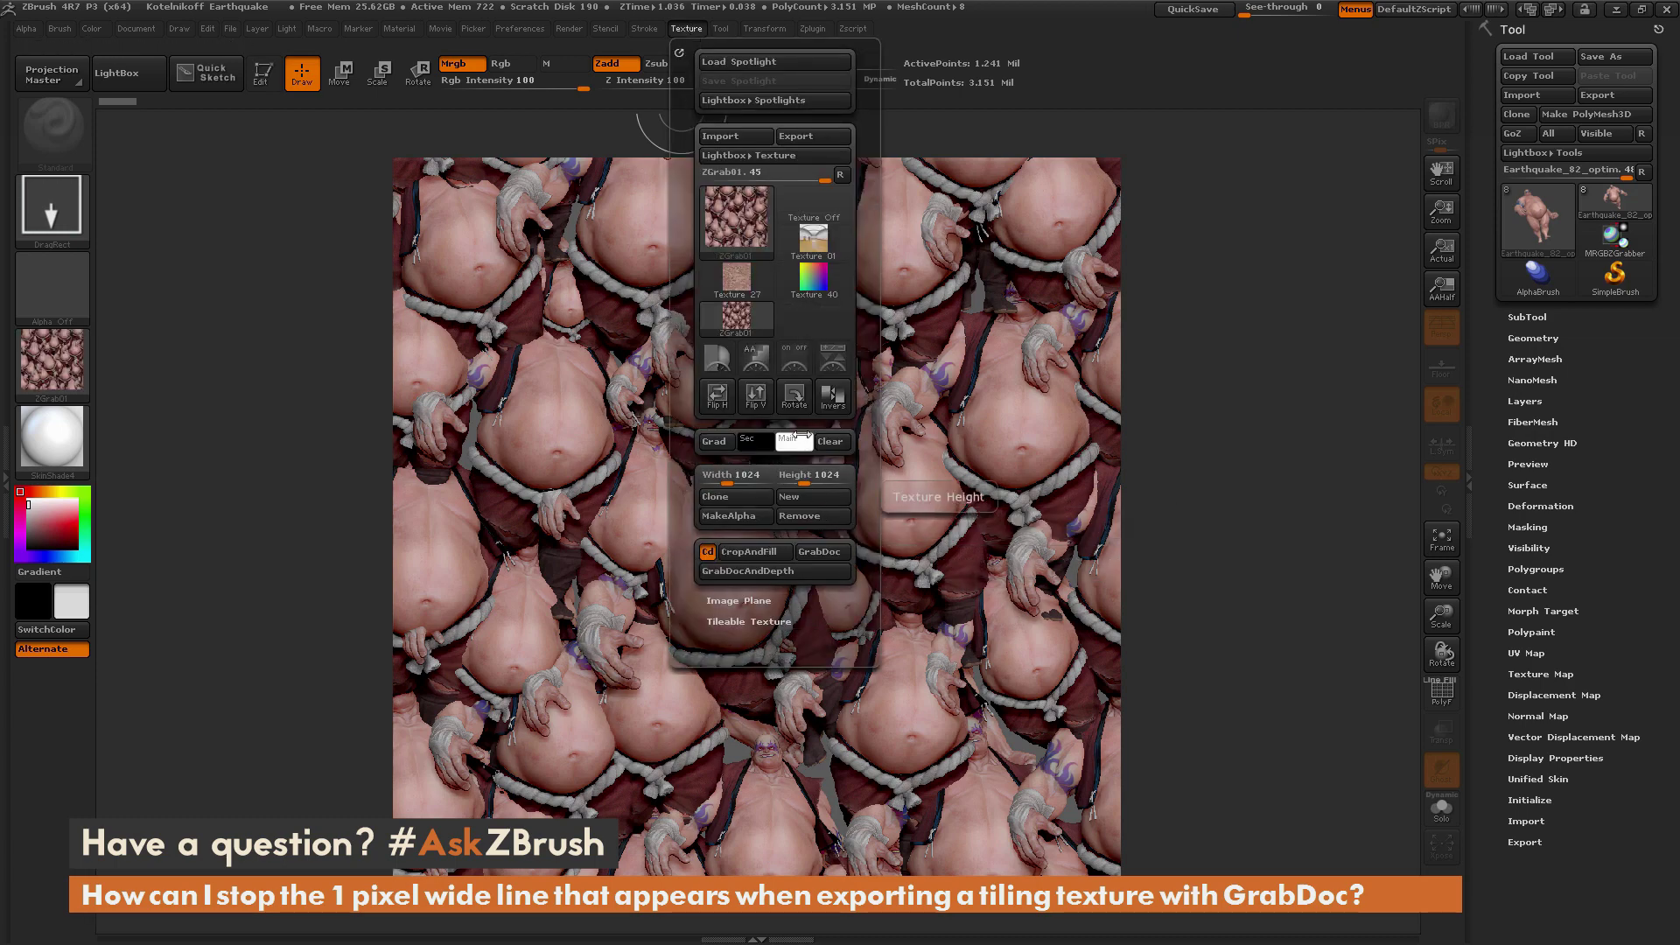
pyautogui.moveTo(748, 326)
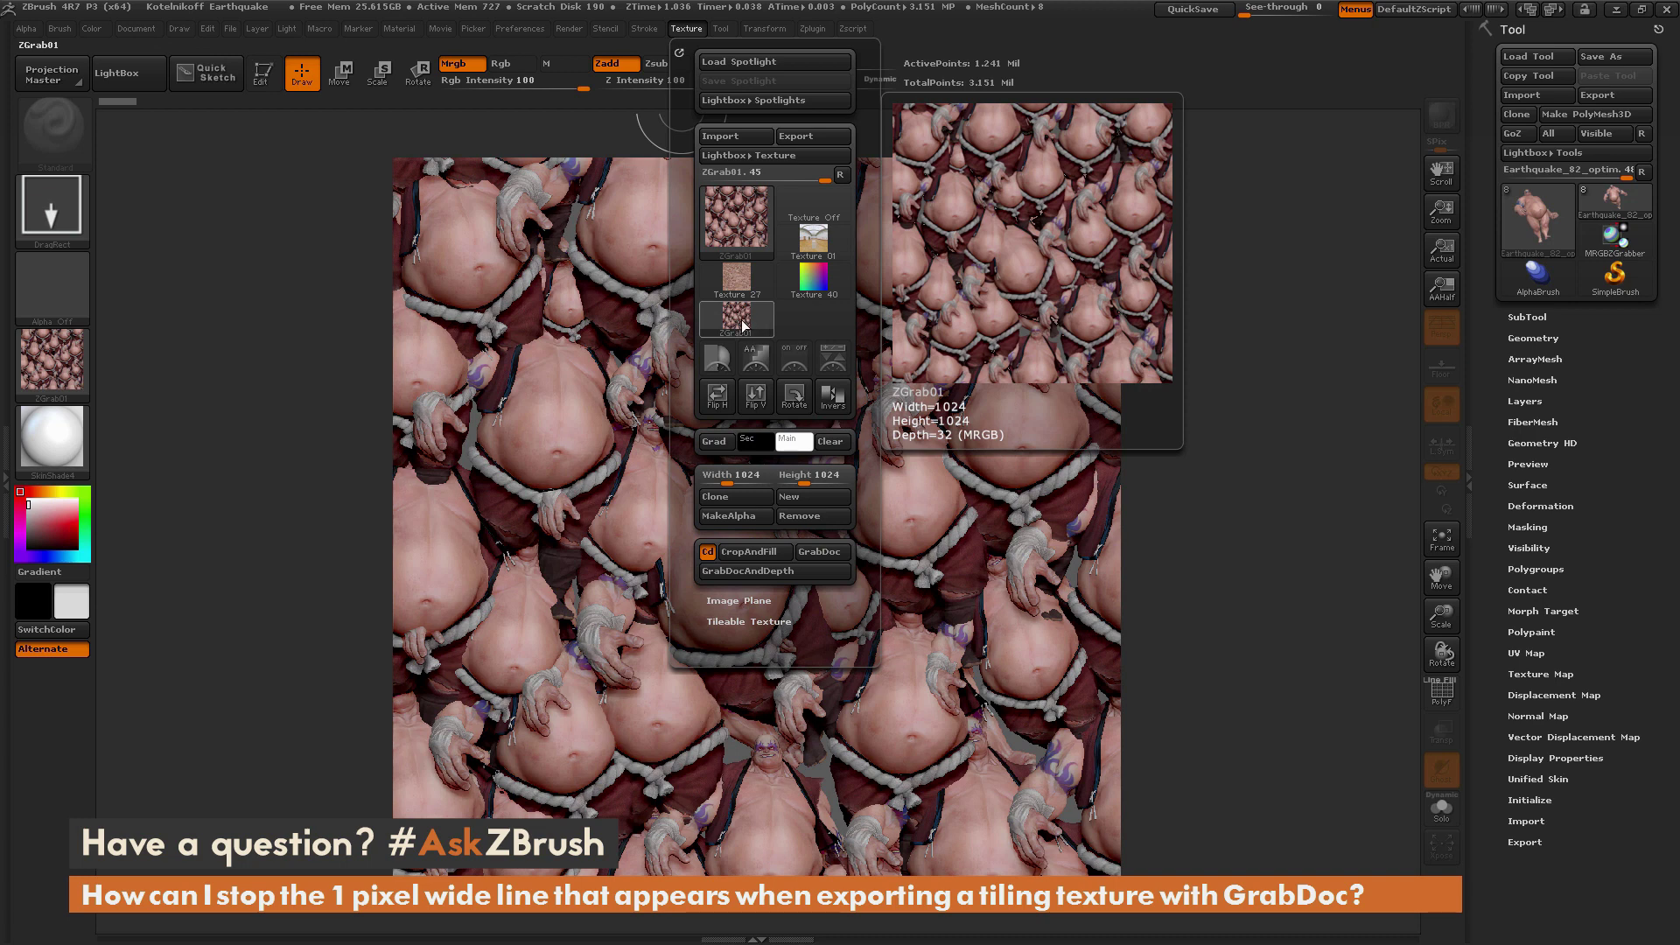
pyautogui.click(811, 135)
pyautogui.click(524, 540)
pyautogui.write('_')
pyautogui.press('Return')
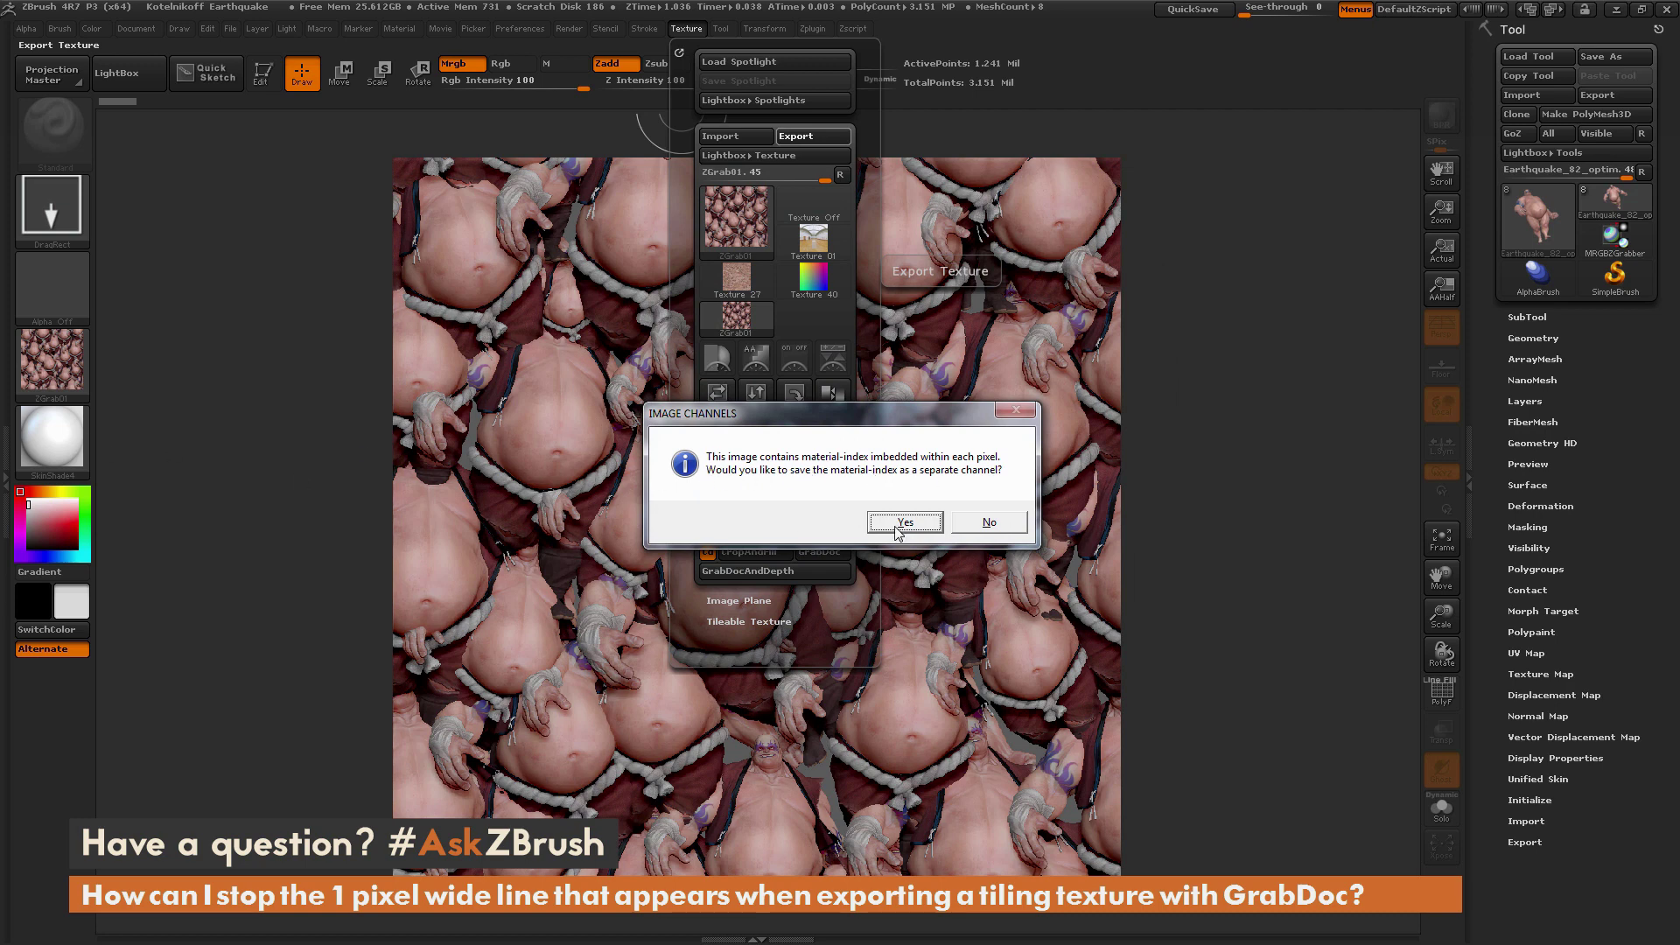
pyautogui.click(988, 525)
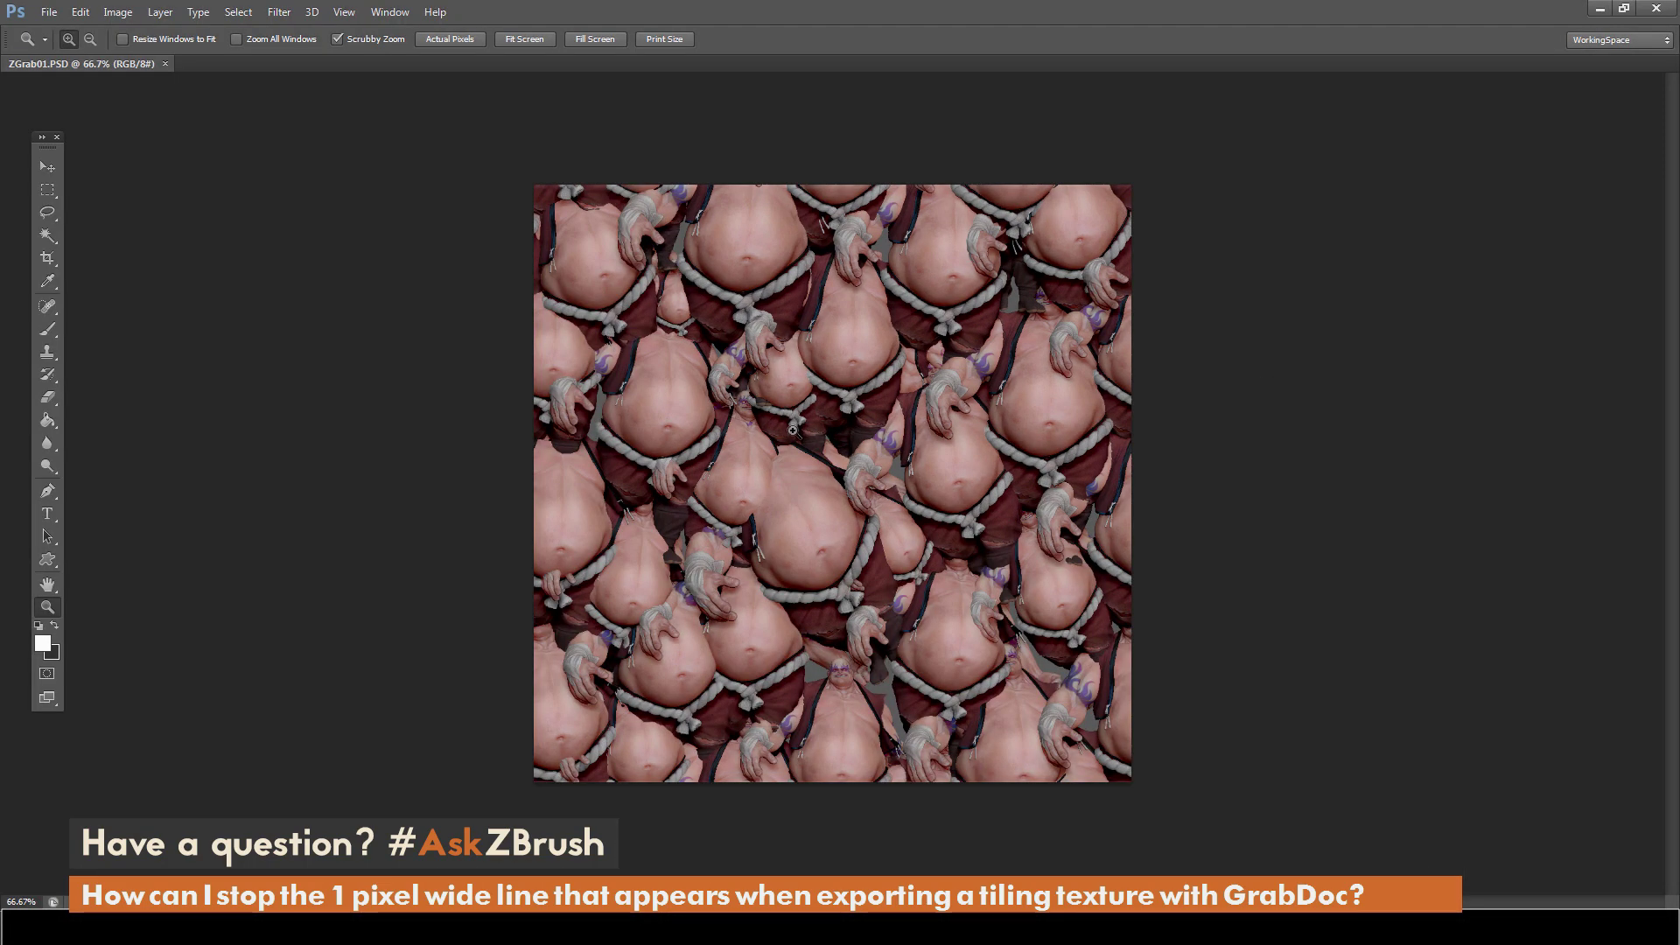
# Apply a 512 × 512 pixel wrap-around Offset filter to ZGrab01.PSD at 100% view.
pyautogui.click(792, 428)
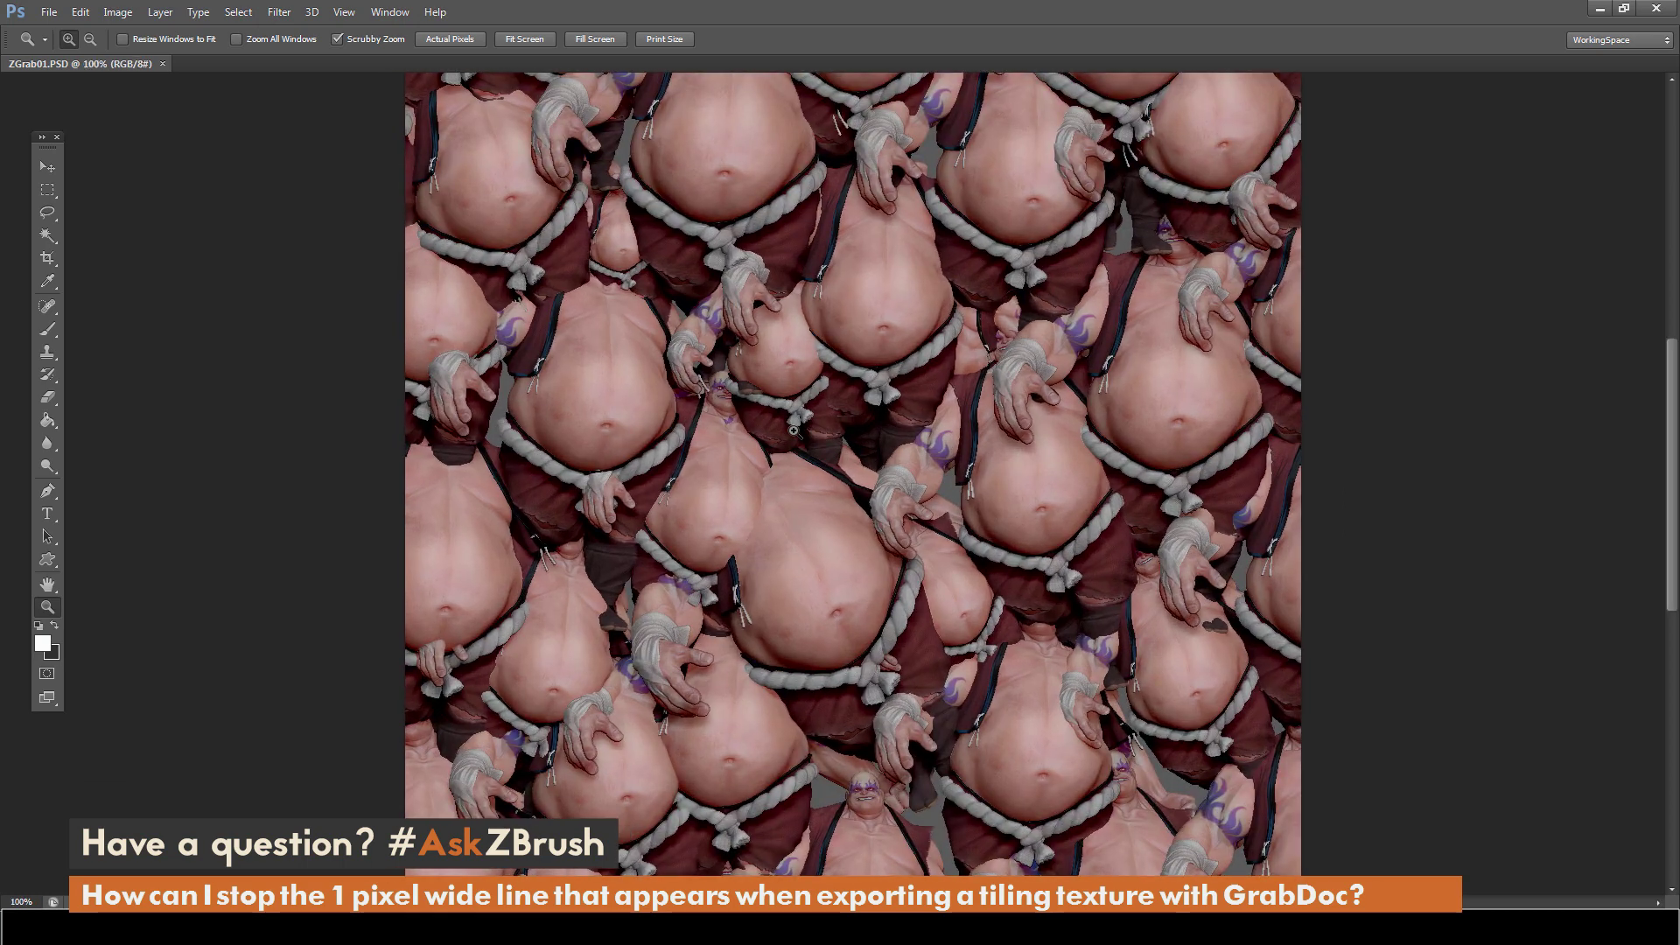
pyautogui.click(284, 13)
pyautogui.moveTo(307, 322)
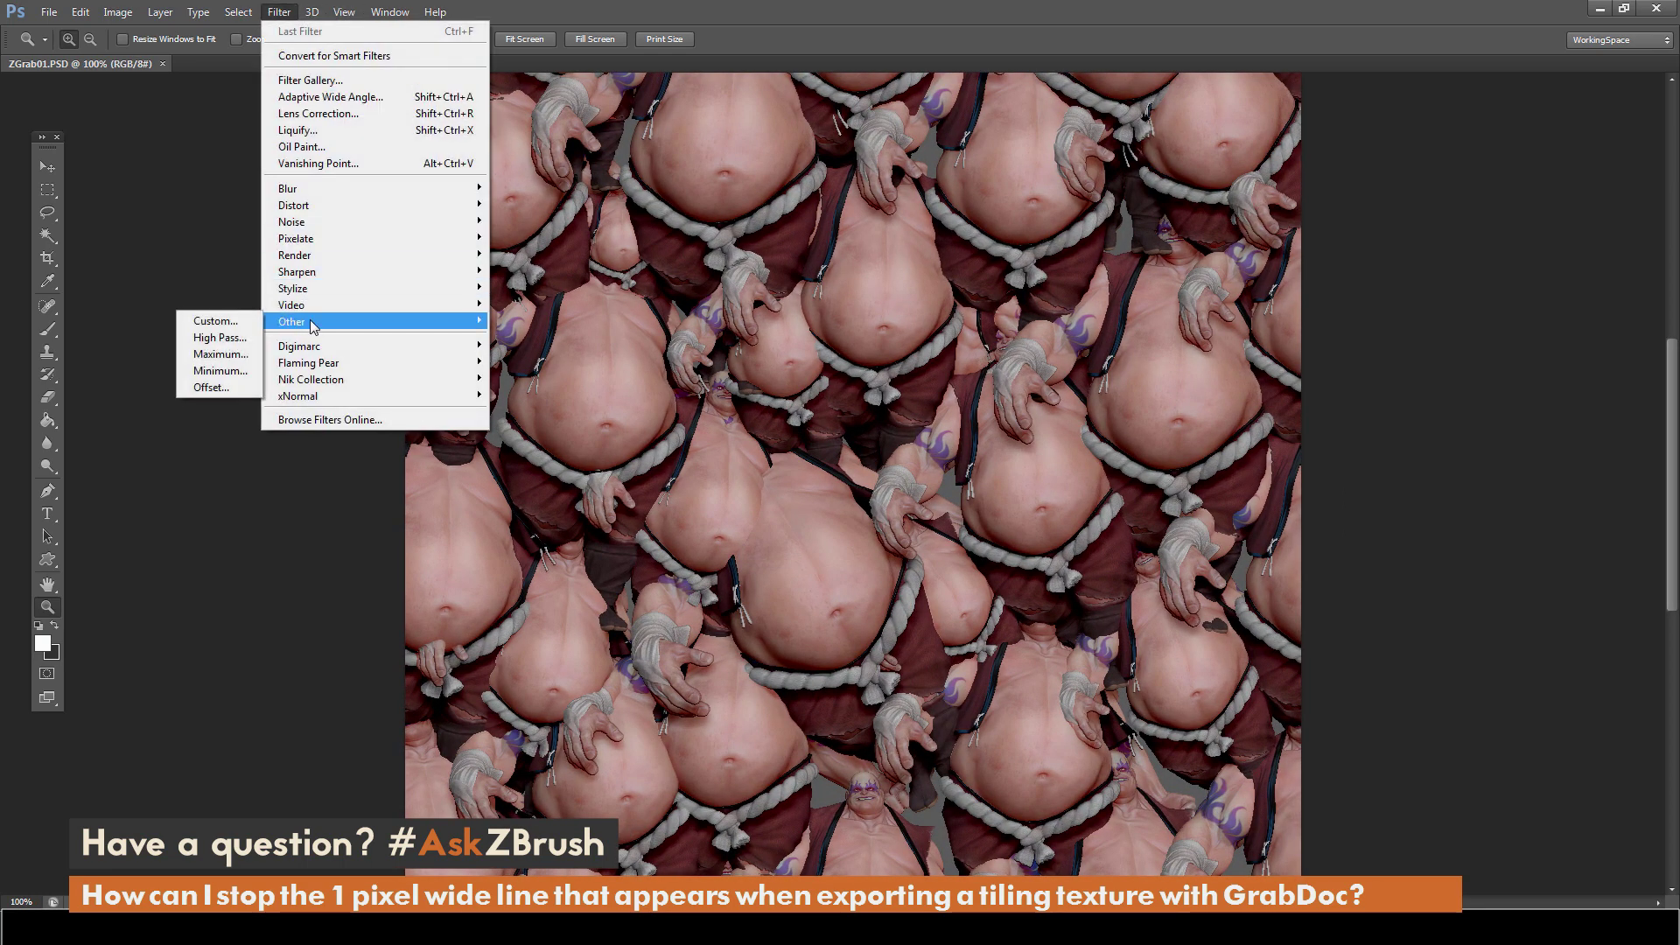
pyautogui.click(210, 387)
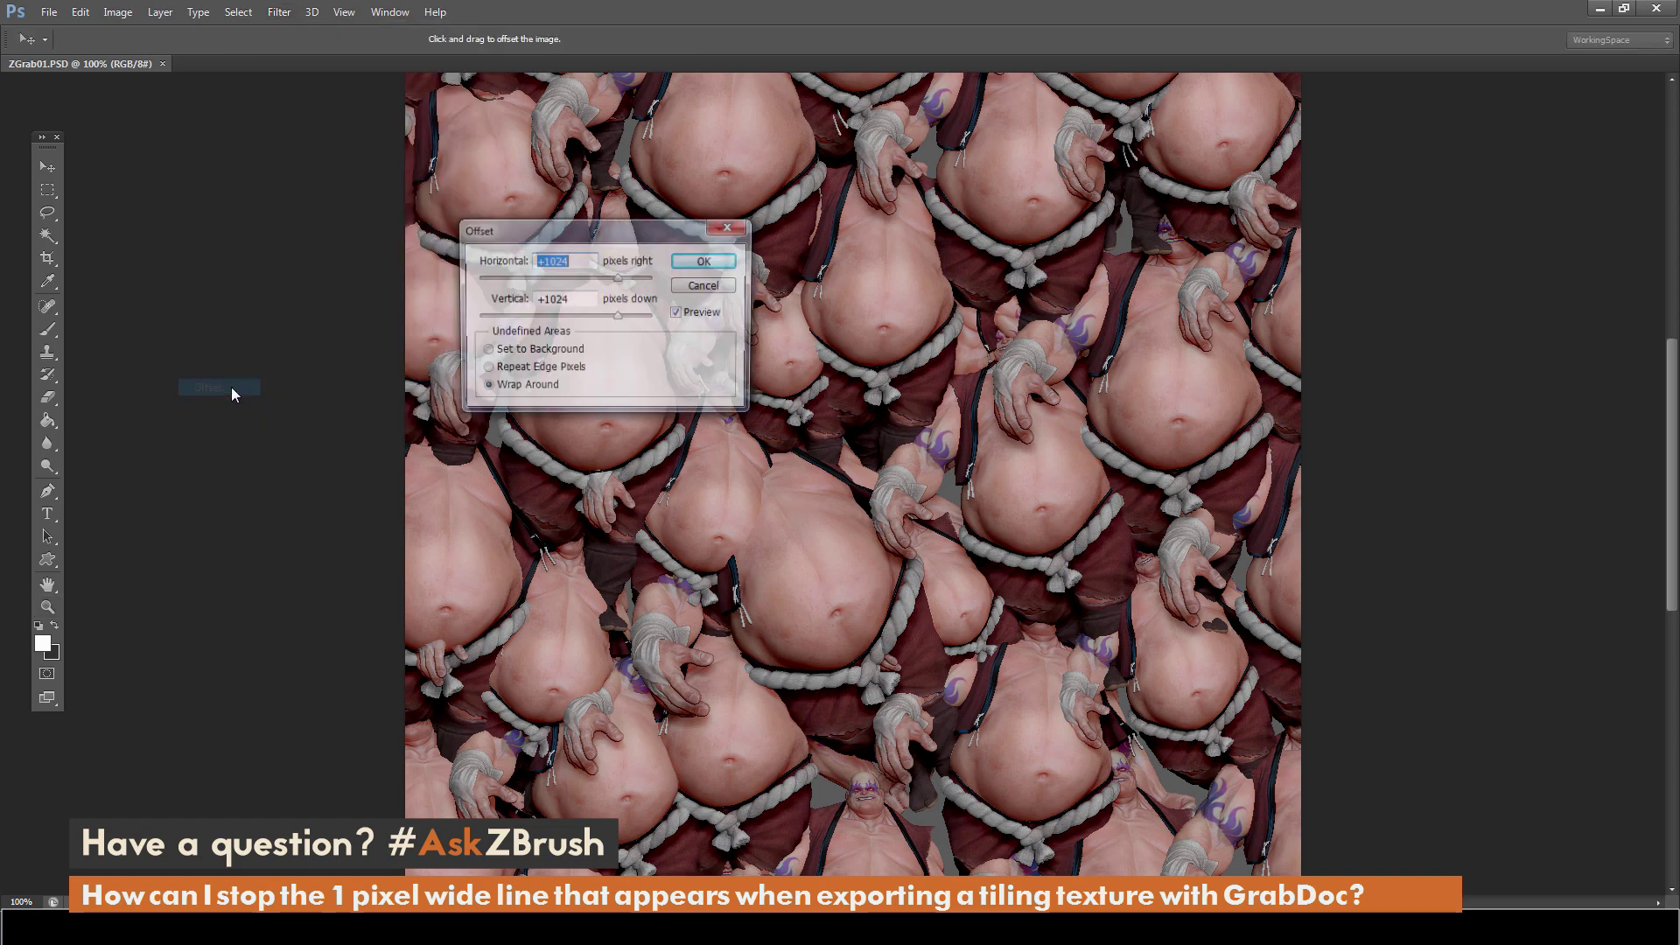
pyautogui.write('512')
pyautogui.press('Tab')
pyautogui.write('512')
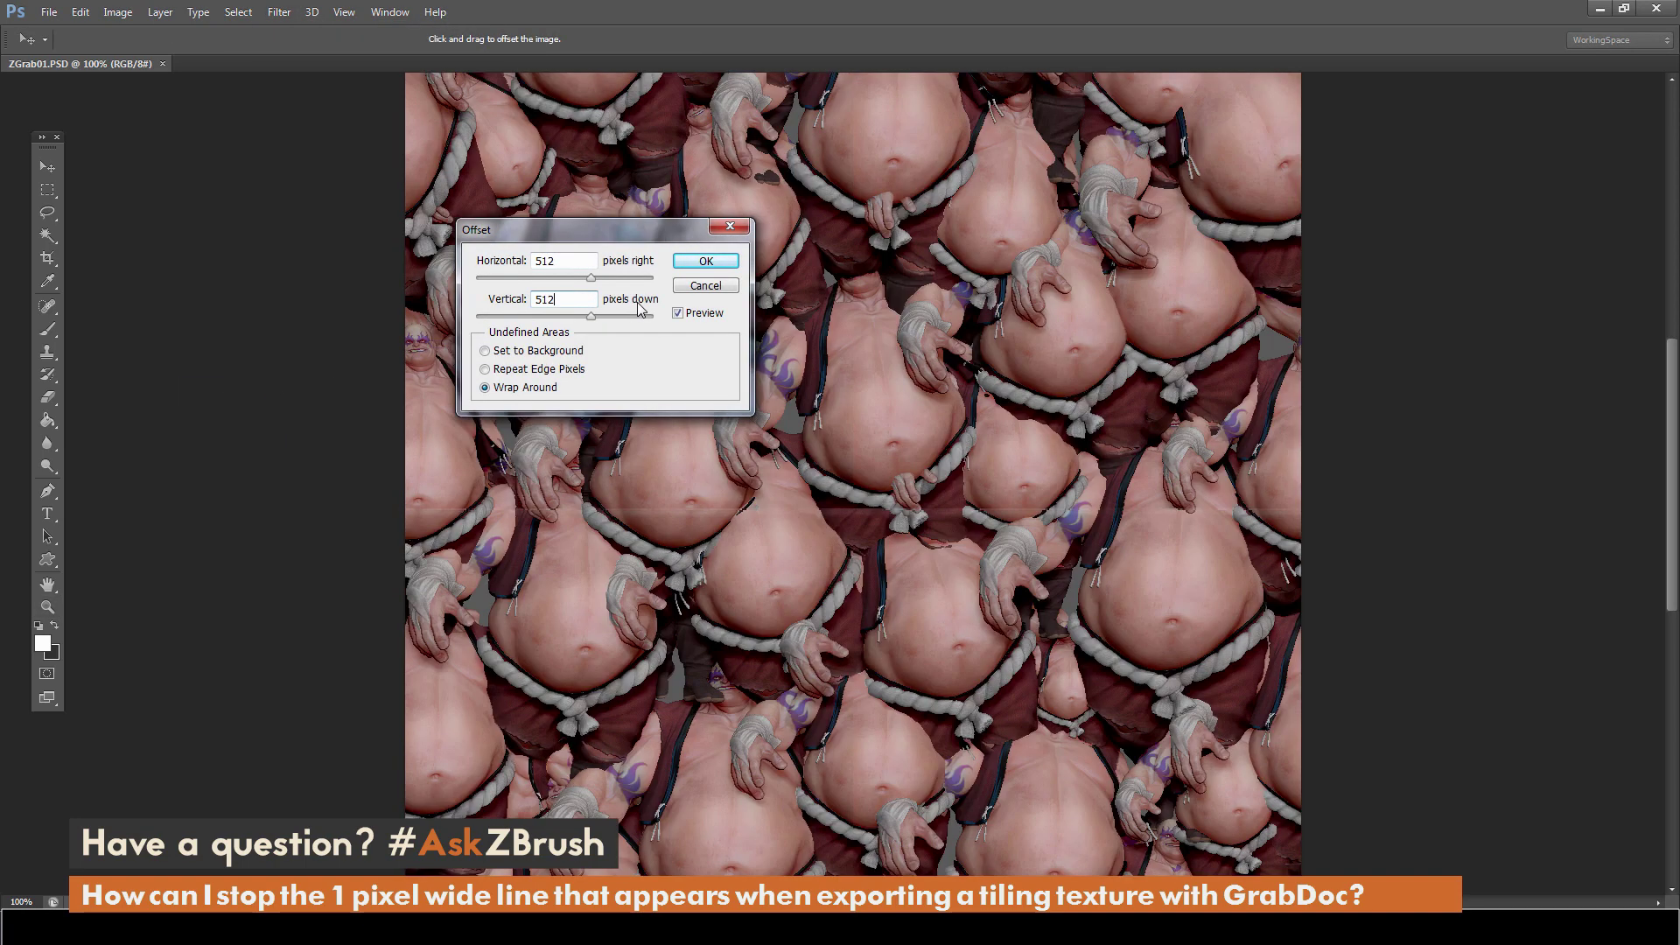
pyautogui.click(705, 261)
# Zoom in to inspect the tile seams, then zoom back out to the whole tile.
pyautogui.press('z')
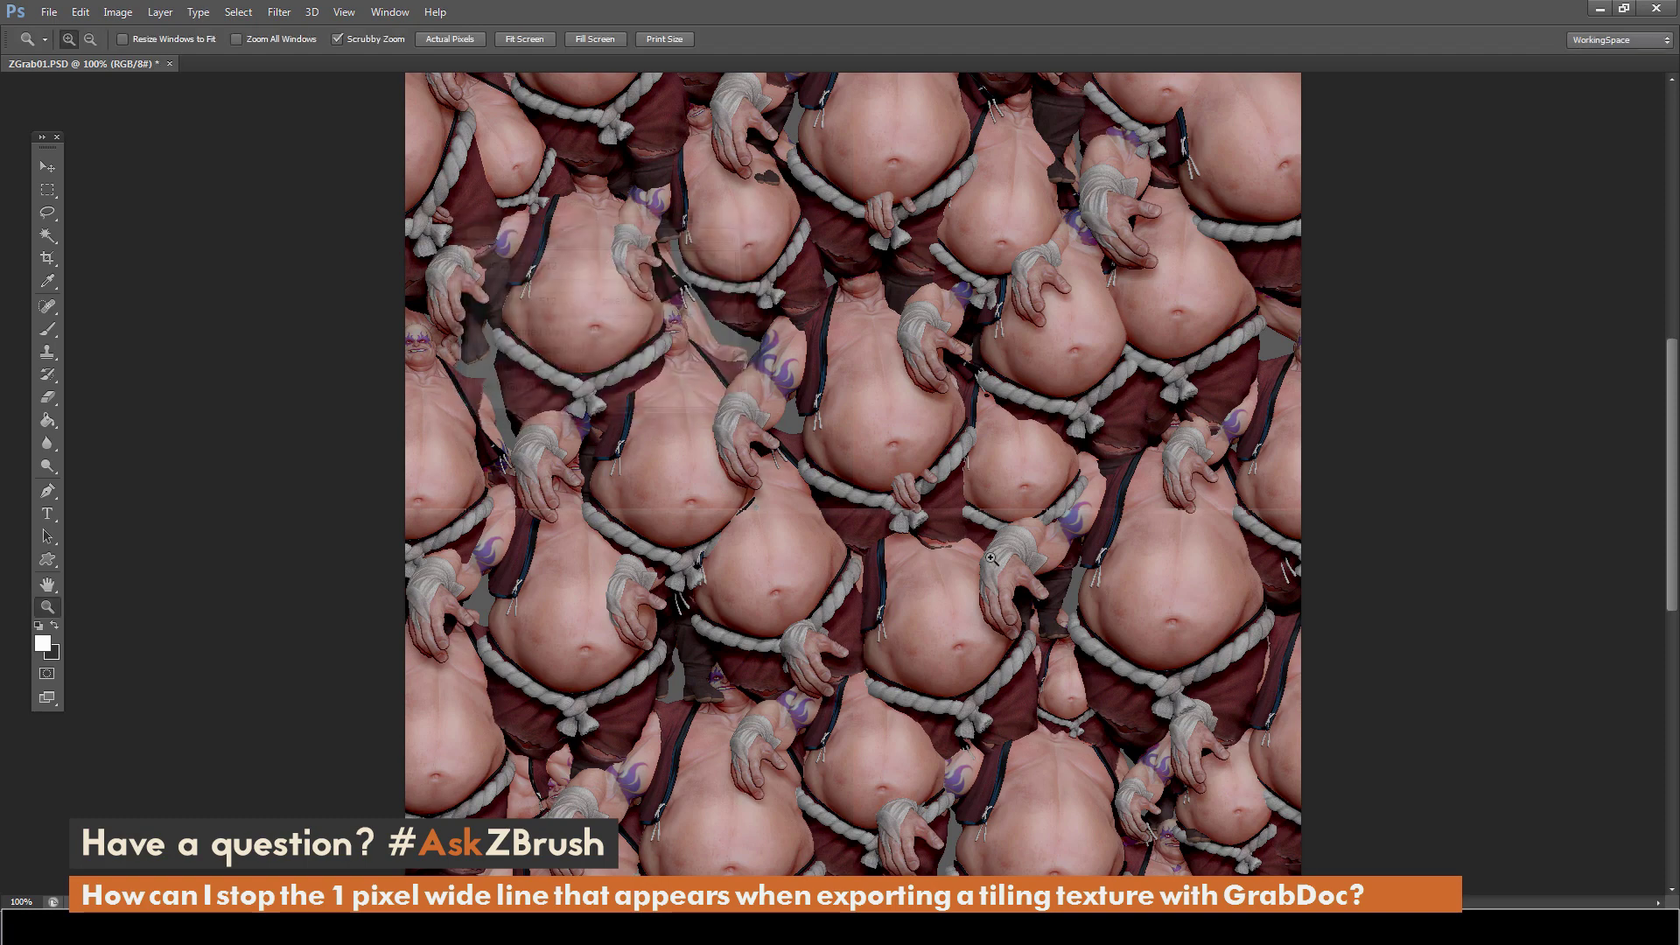
pyautogui.click(991, 525)
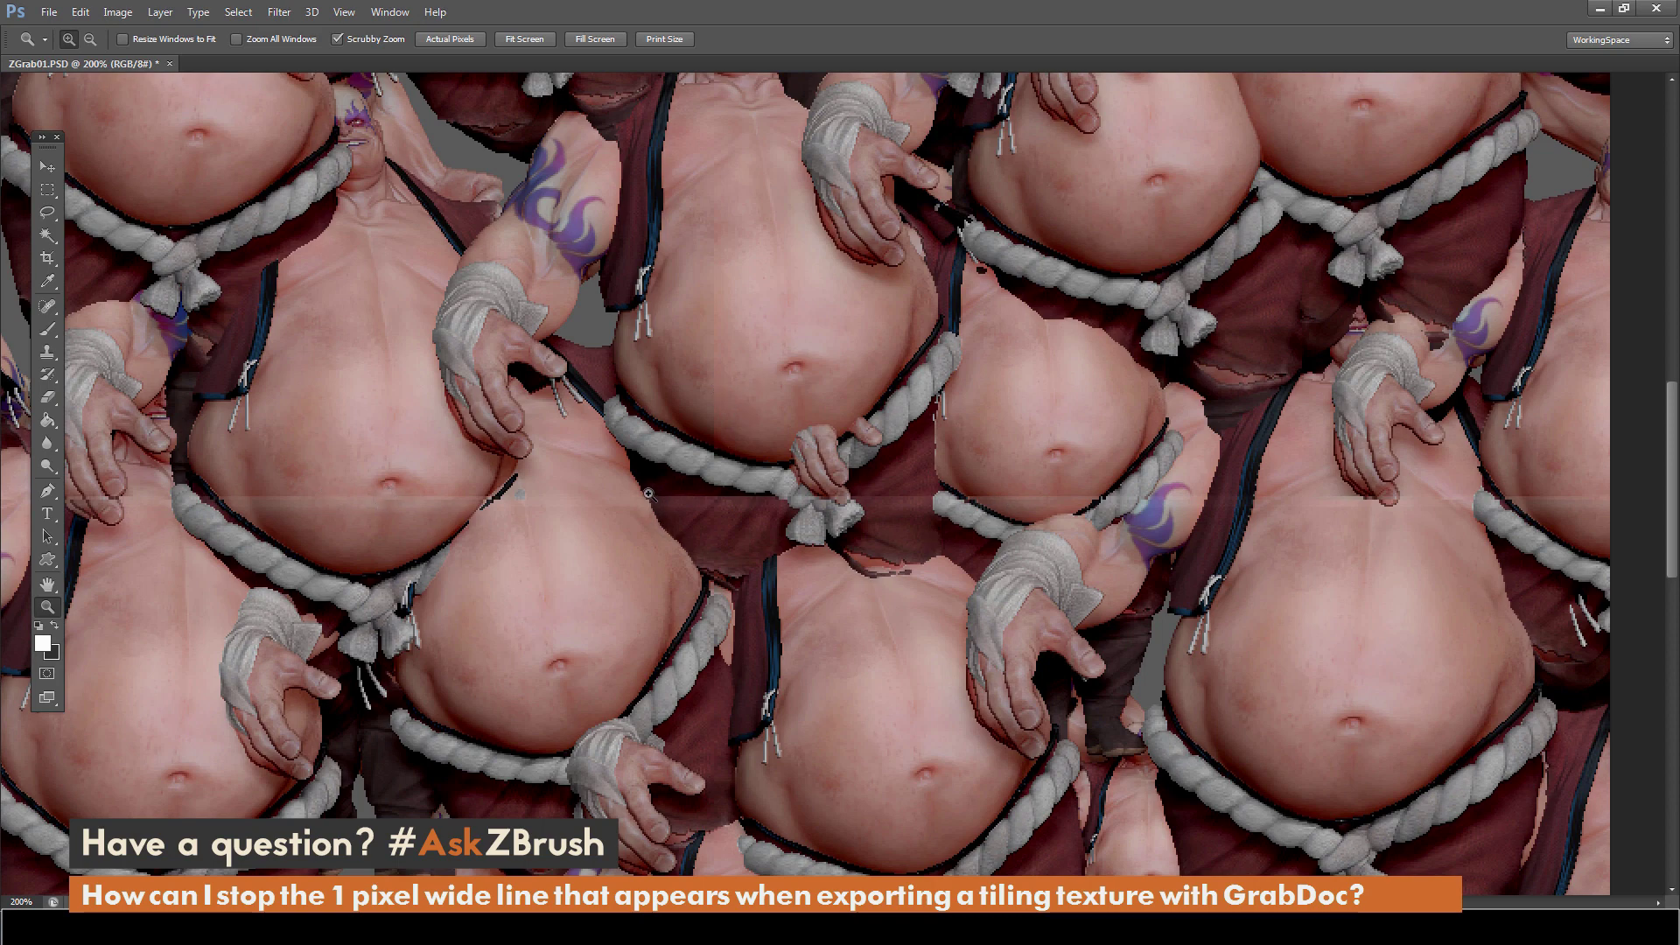
pyautogui.keyDown('alt'); pyautogui.click(876, 488); pyautogui.keyUp('alt')
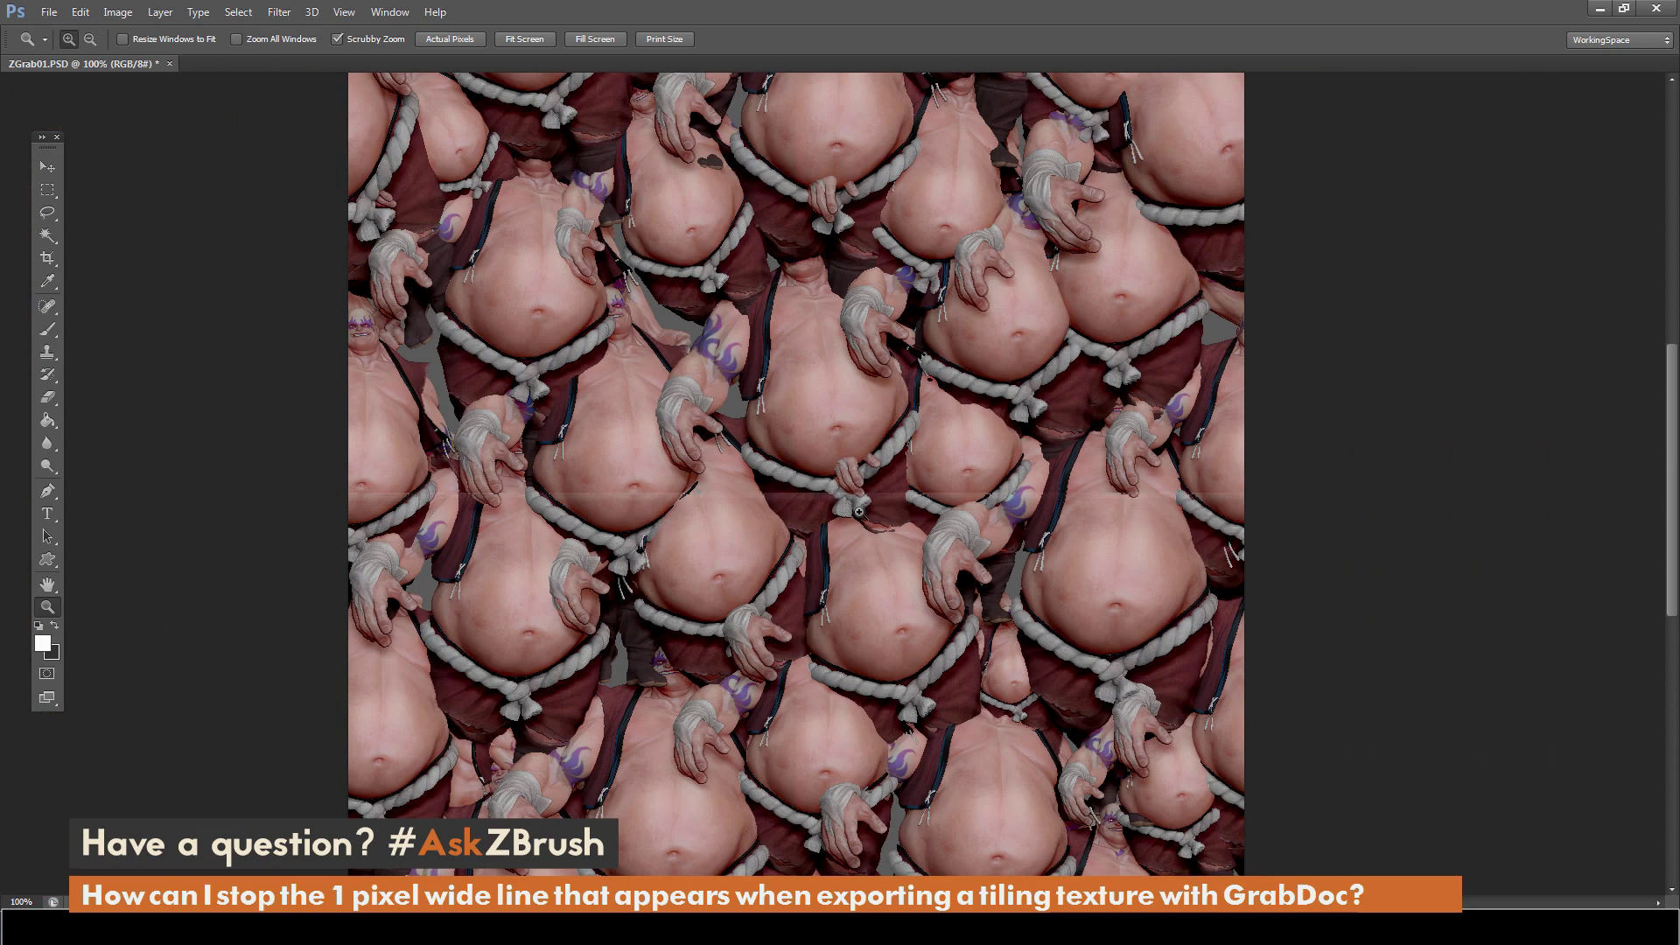
pyautogui.keyDown('alt'); pyautogui.click(847, 403); pyautogui.keyUp('alt')
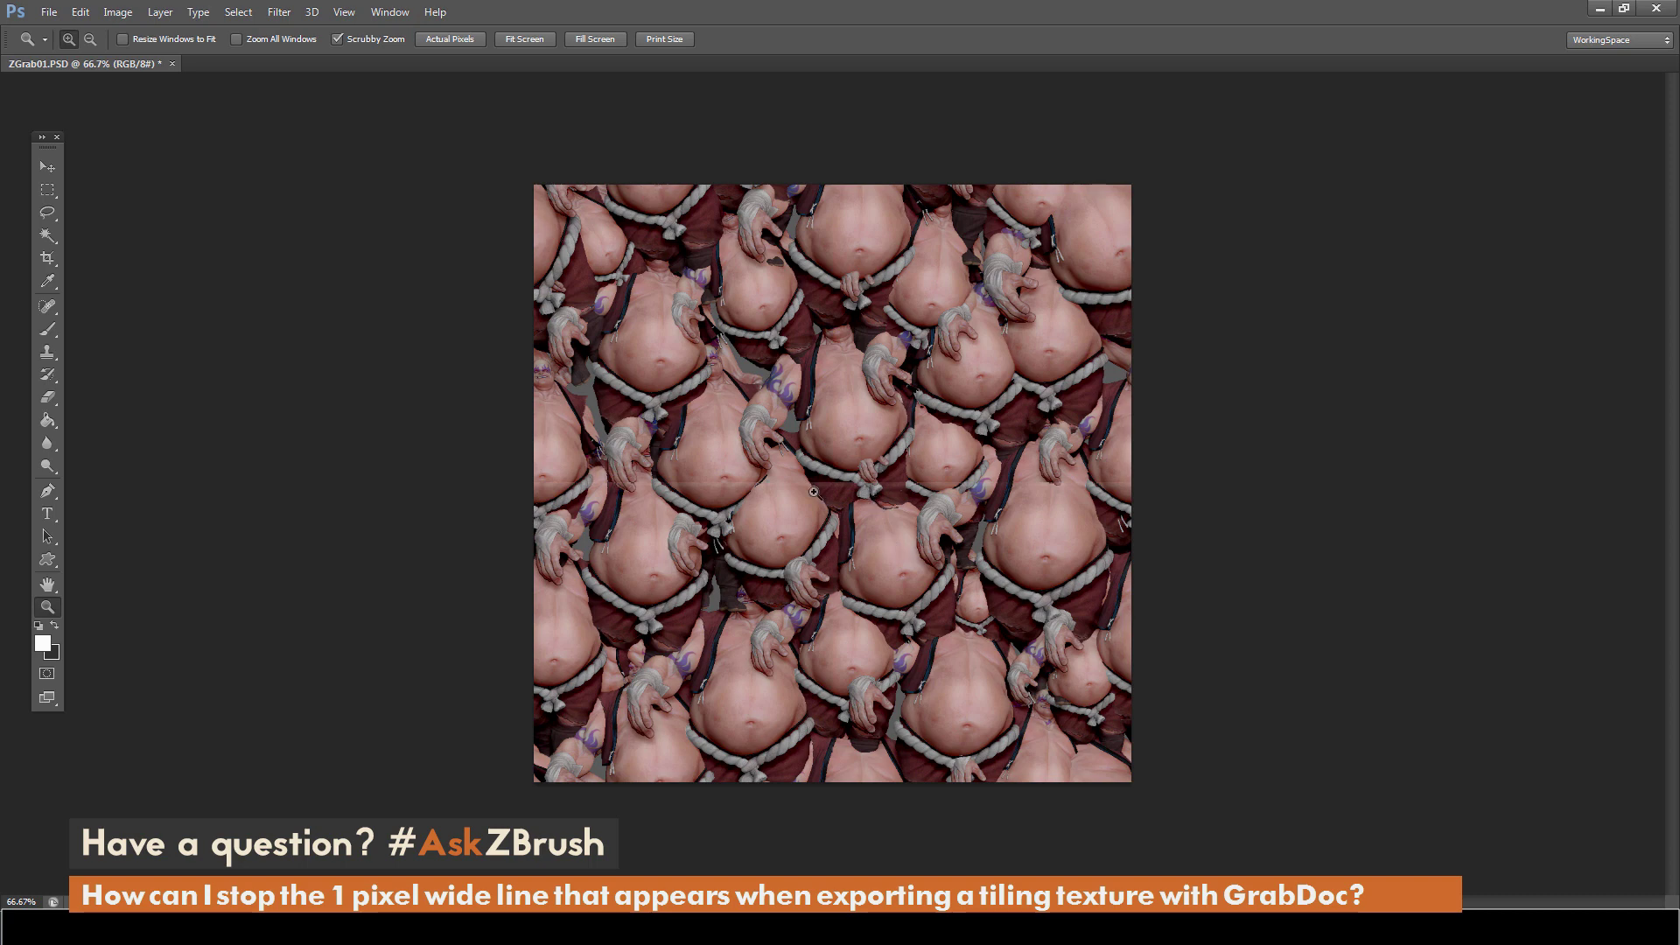
# Read the Seamless Textures for 4R7 post, highlighting its ZPlugs install path, then return to ZBrush.
pyautogui.hotkey('alt', 'Tab')
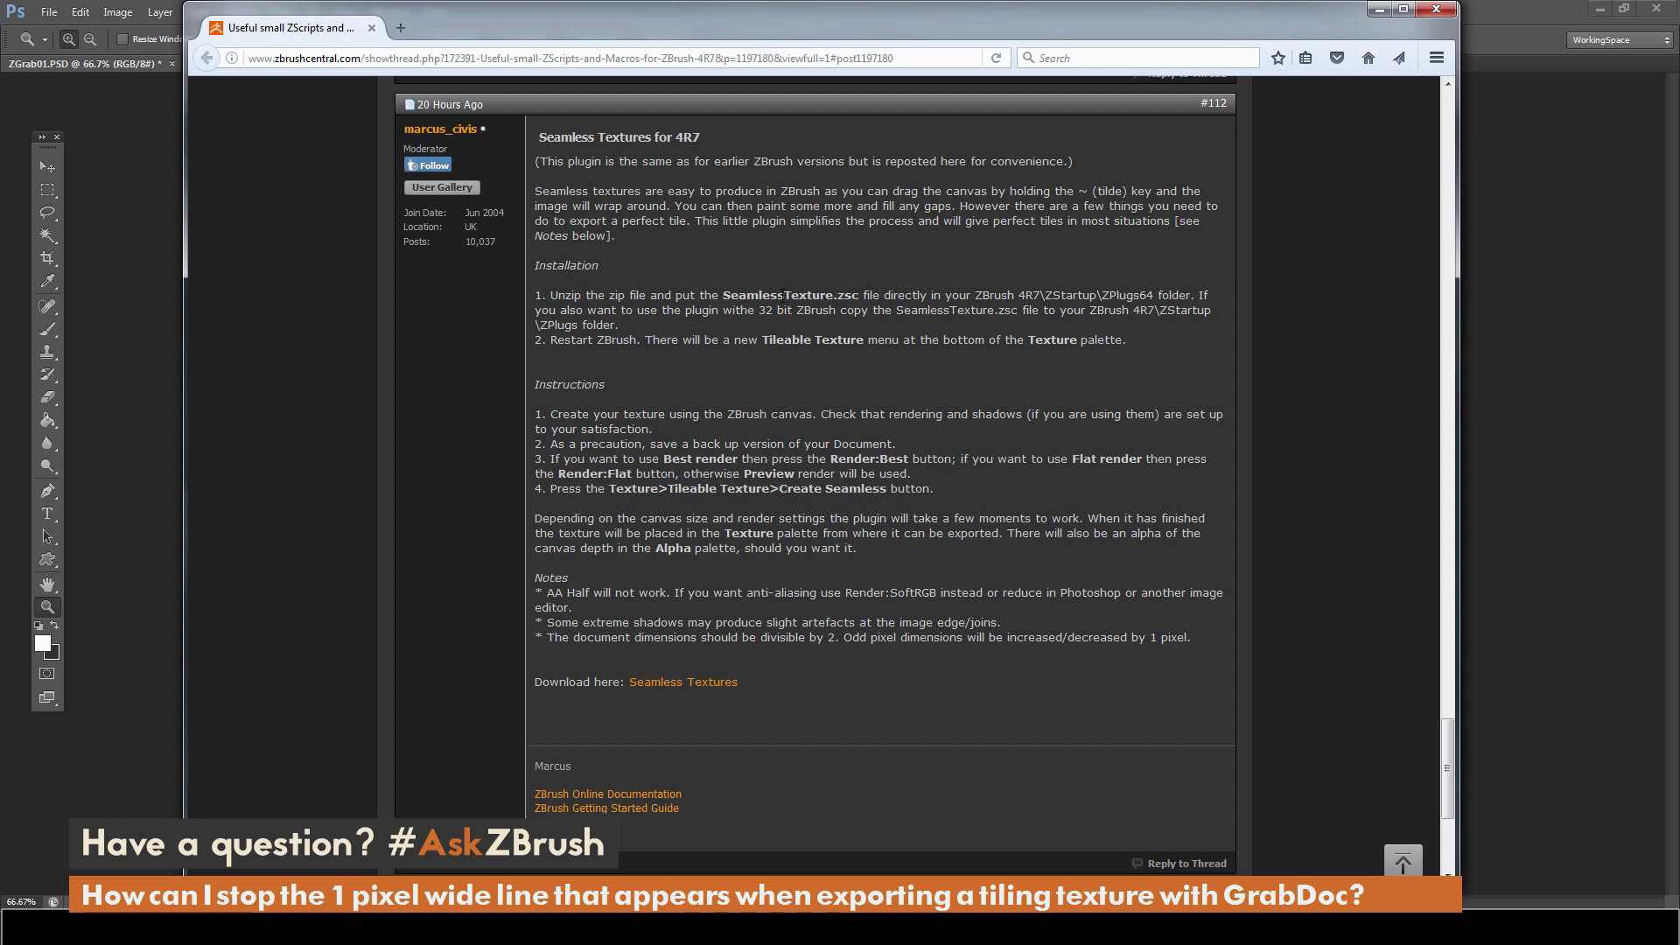
pyautogui.moveTo(1101, 296); pyautogui.dragTo(1152, 296)
pyautogui.moveTo(540, 325); pyautogui.dragTo(578, 324)
pyautogui.click(879, 399)
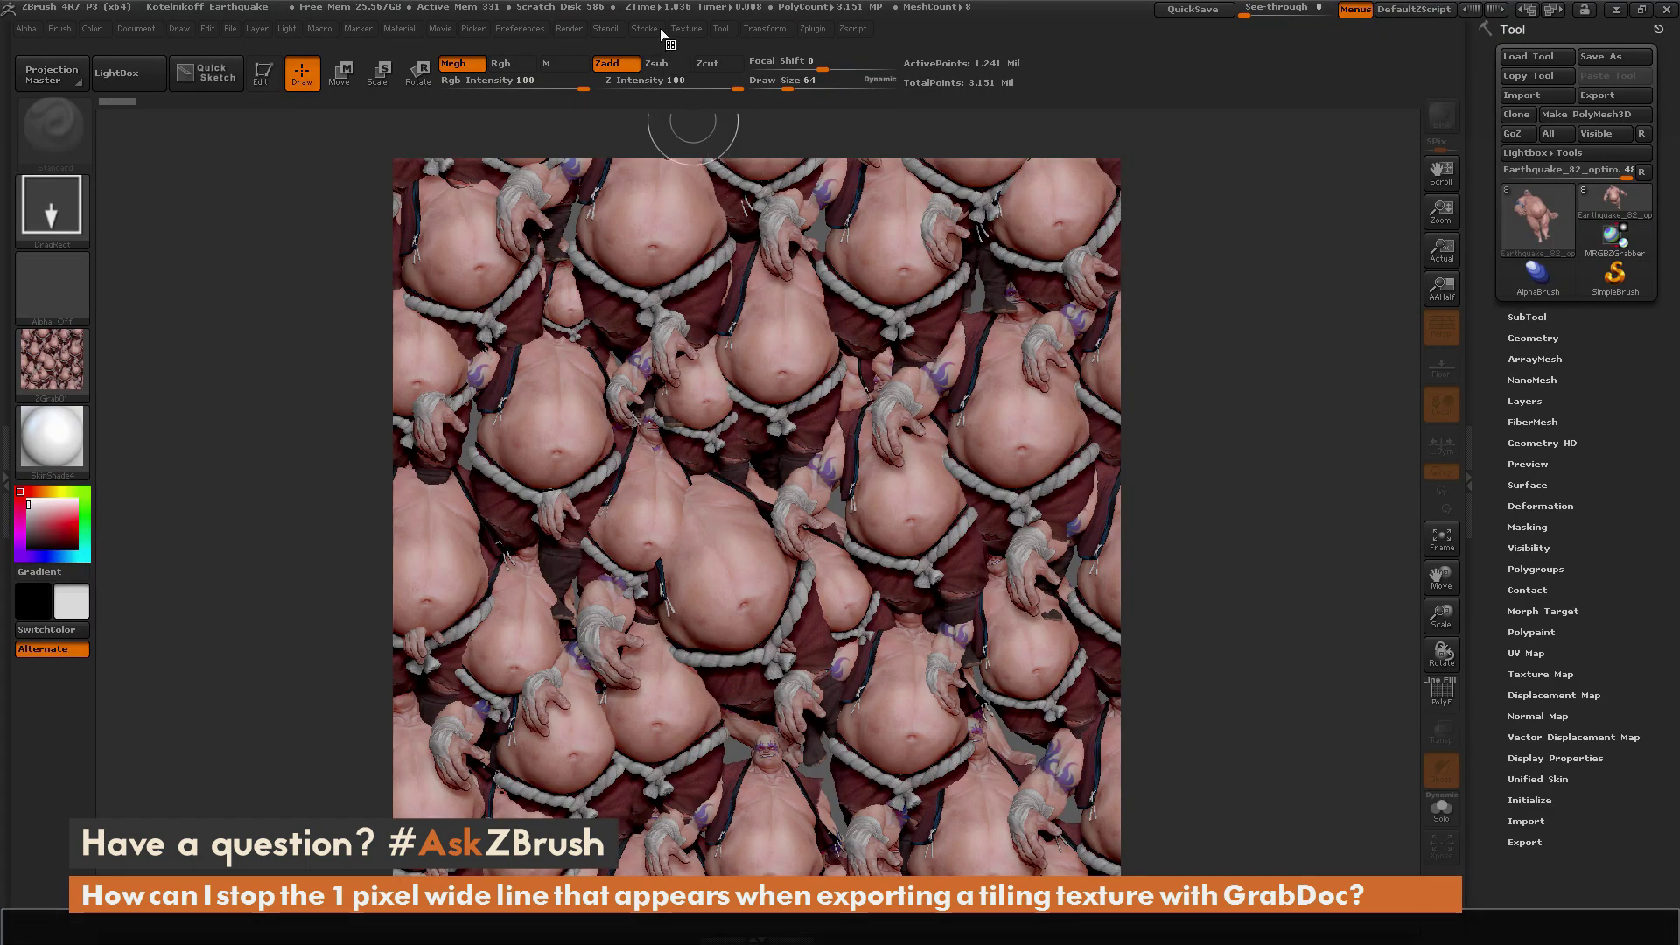
pyautogui.click(679, 28)
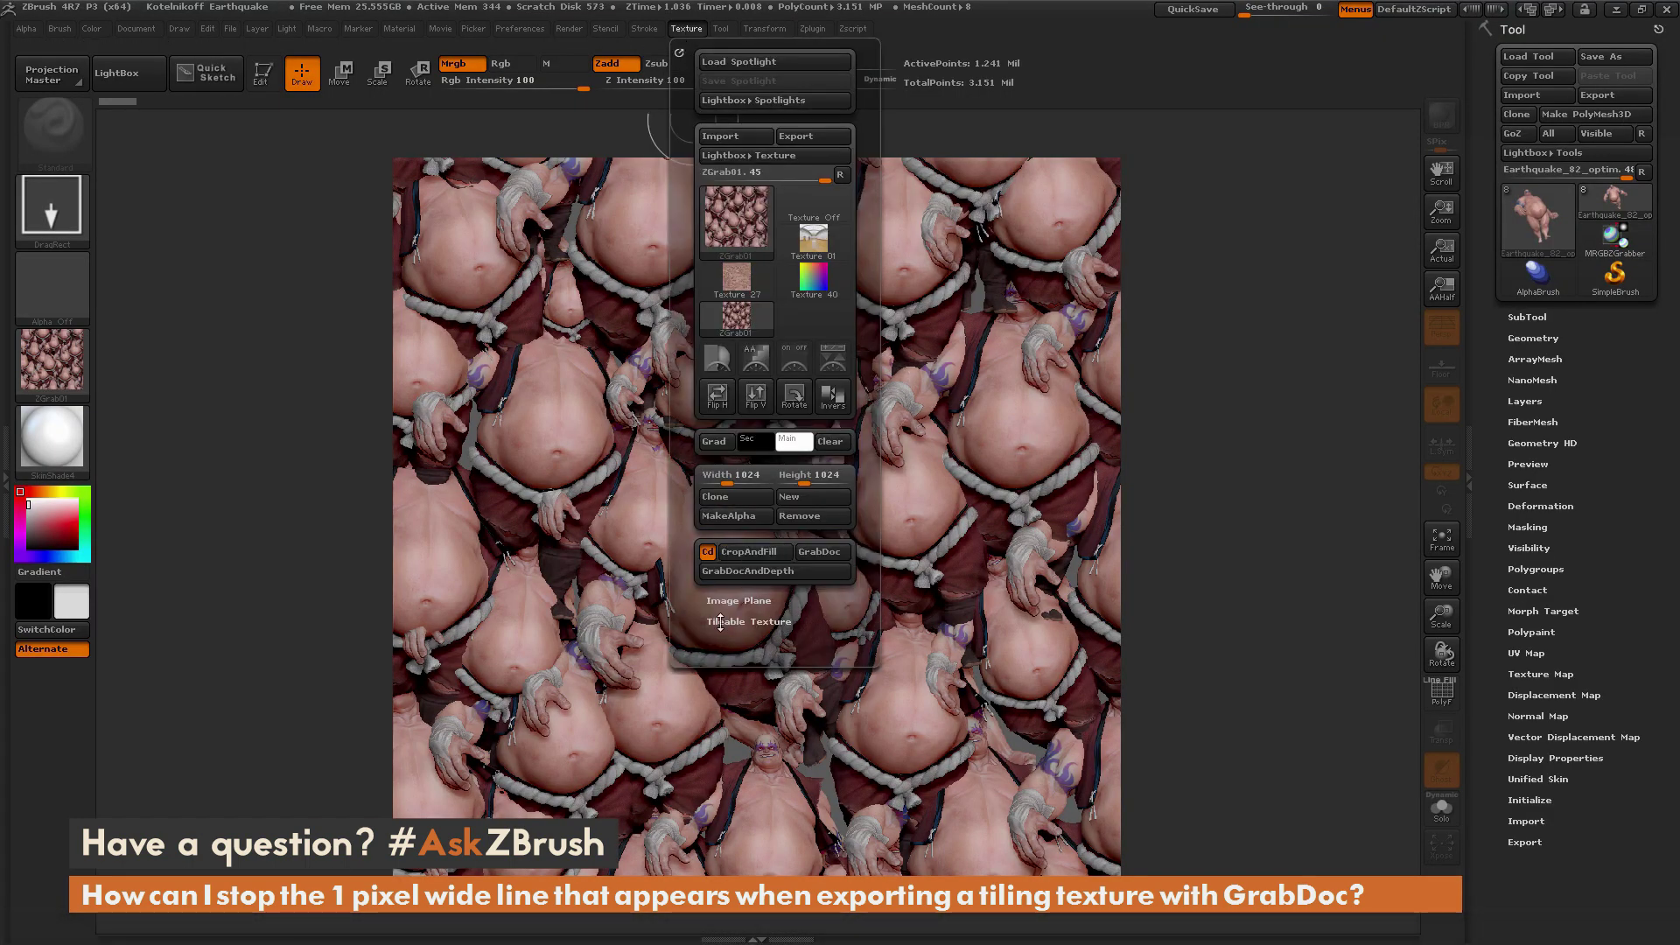
# Use Tileable Texture's Create Seamless to make RGBGrab01 and DepthGrab01, then close the message.
pyautogui.click(768, 623)
pyautogui.moveTo(776, 600); pyautogui.dragTo(763, 518)
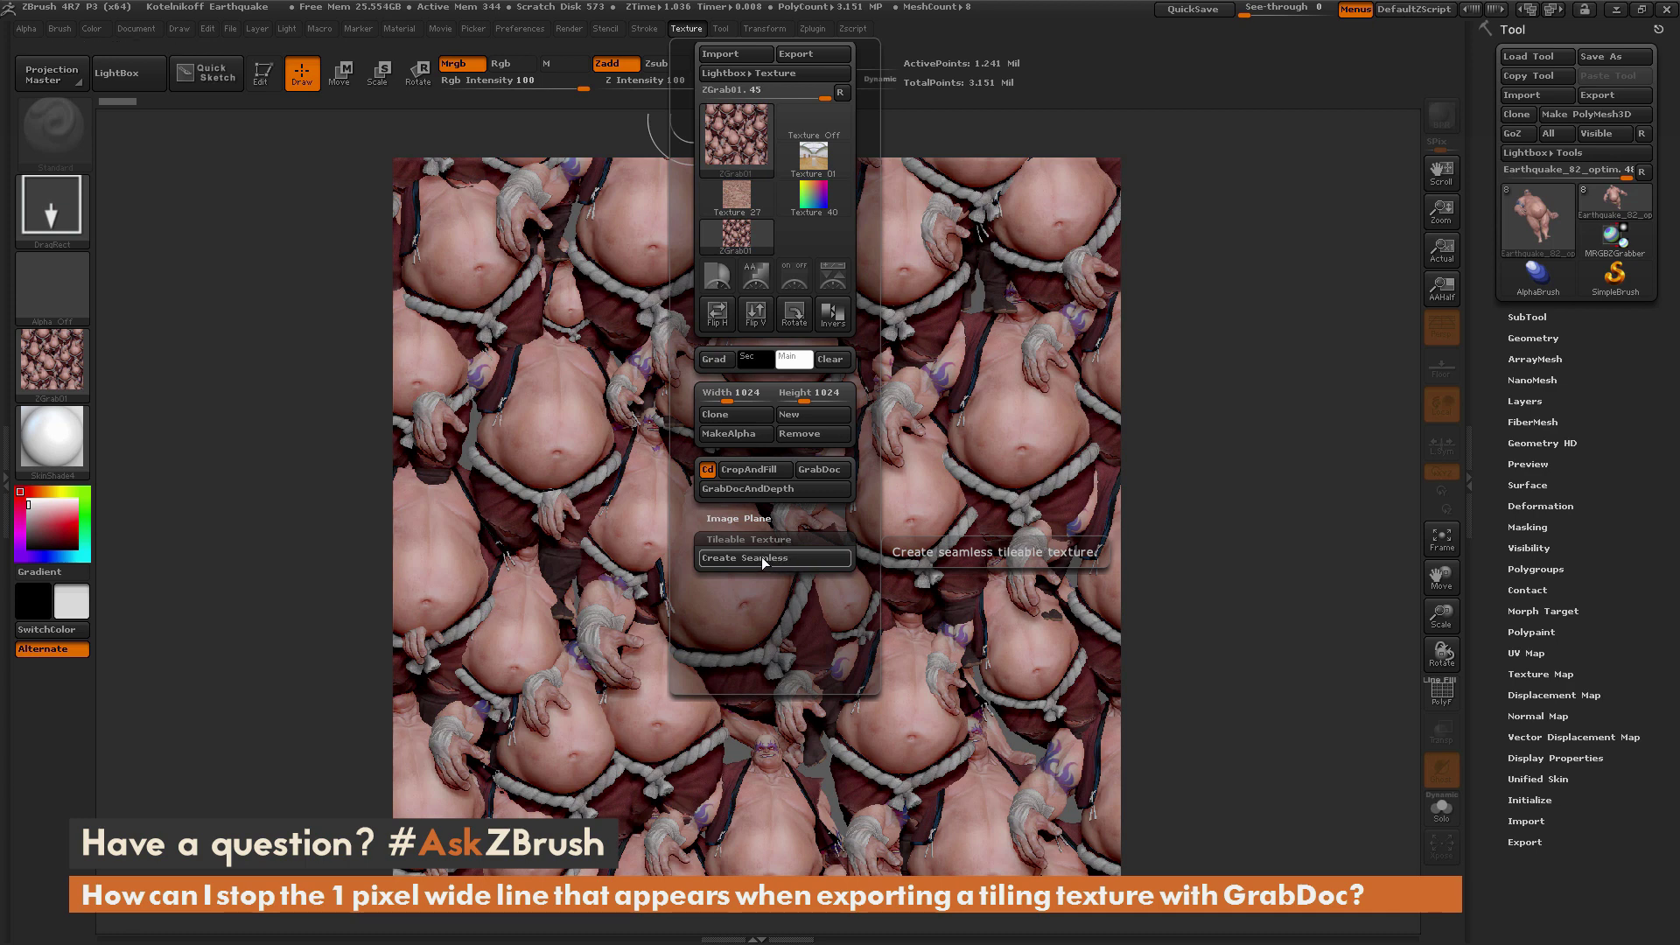
pyautogui.click(761, 558)
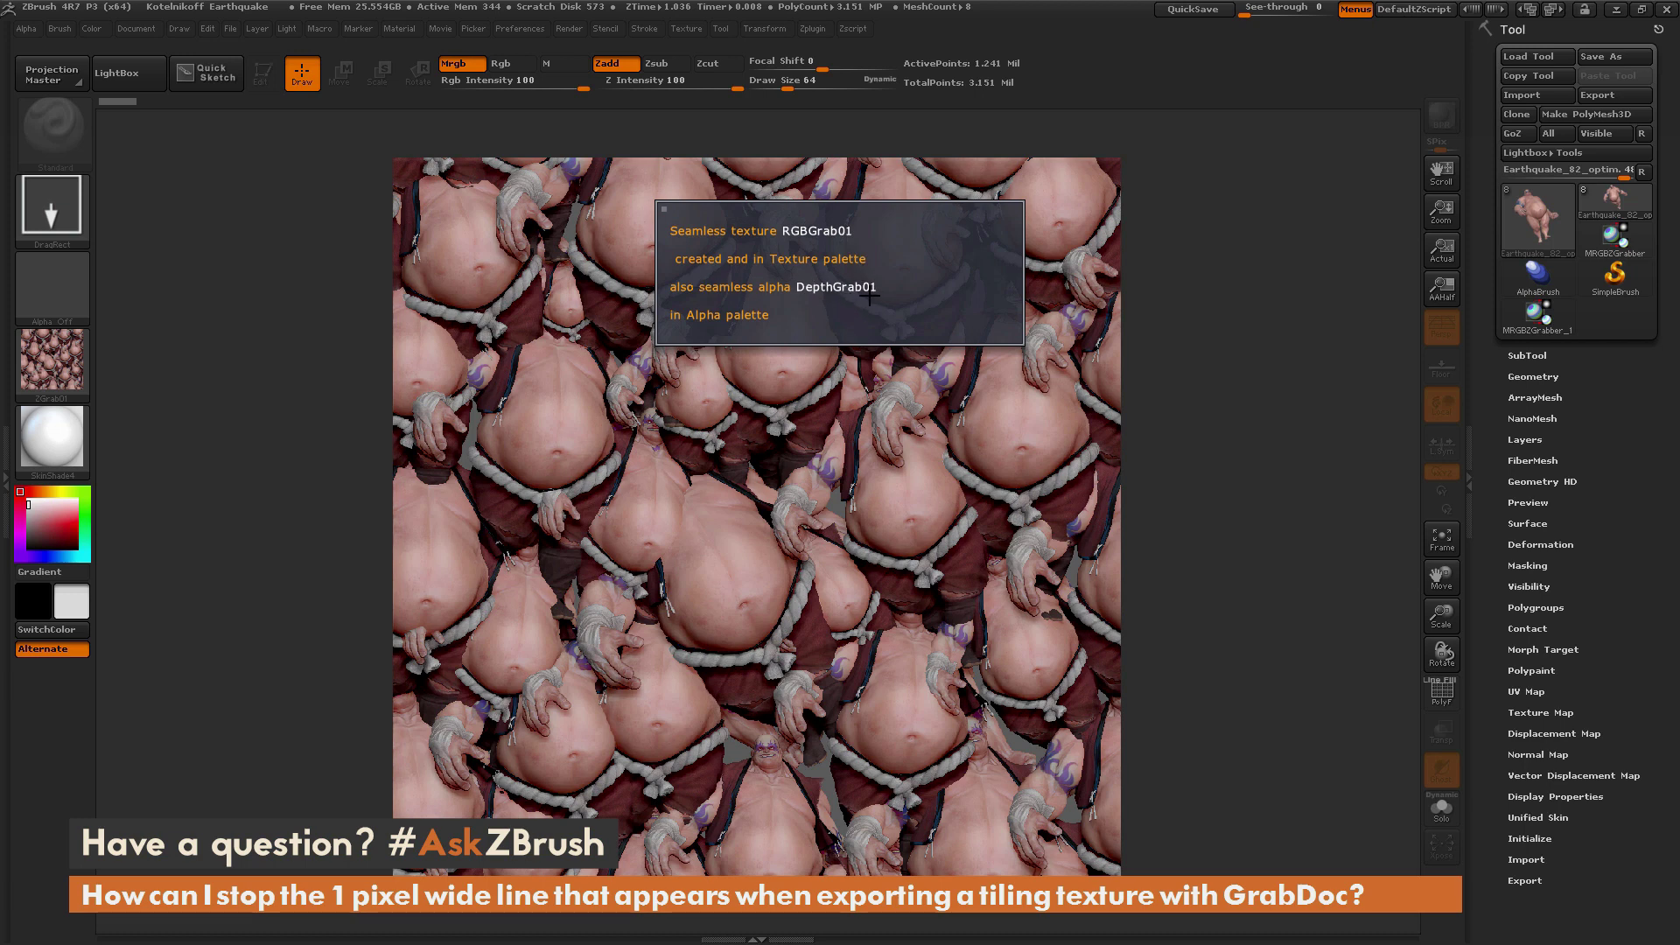
pyautogui.click(1149, 260)
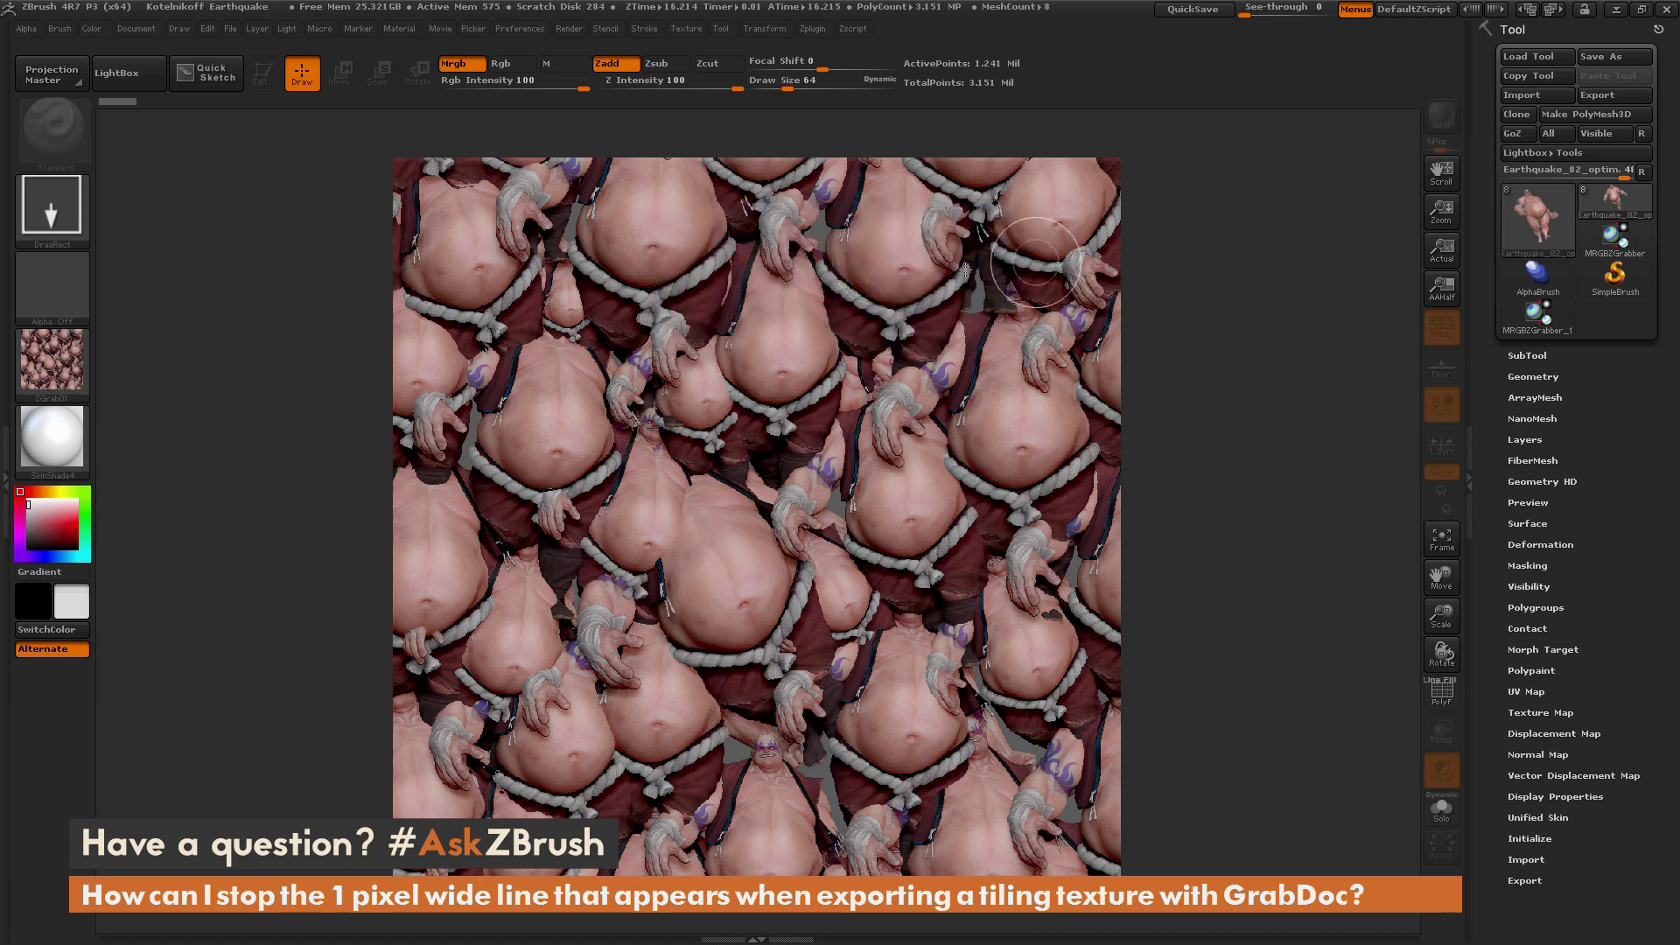
# Select RGBGrab01 in the Texture palette and export it as RGBGrab01_Seamless.PSD.
pyautogui.click(686, 30)
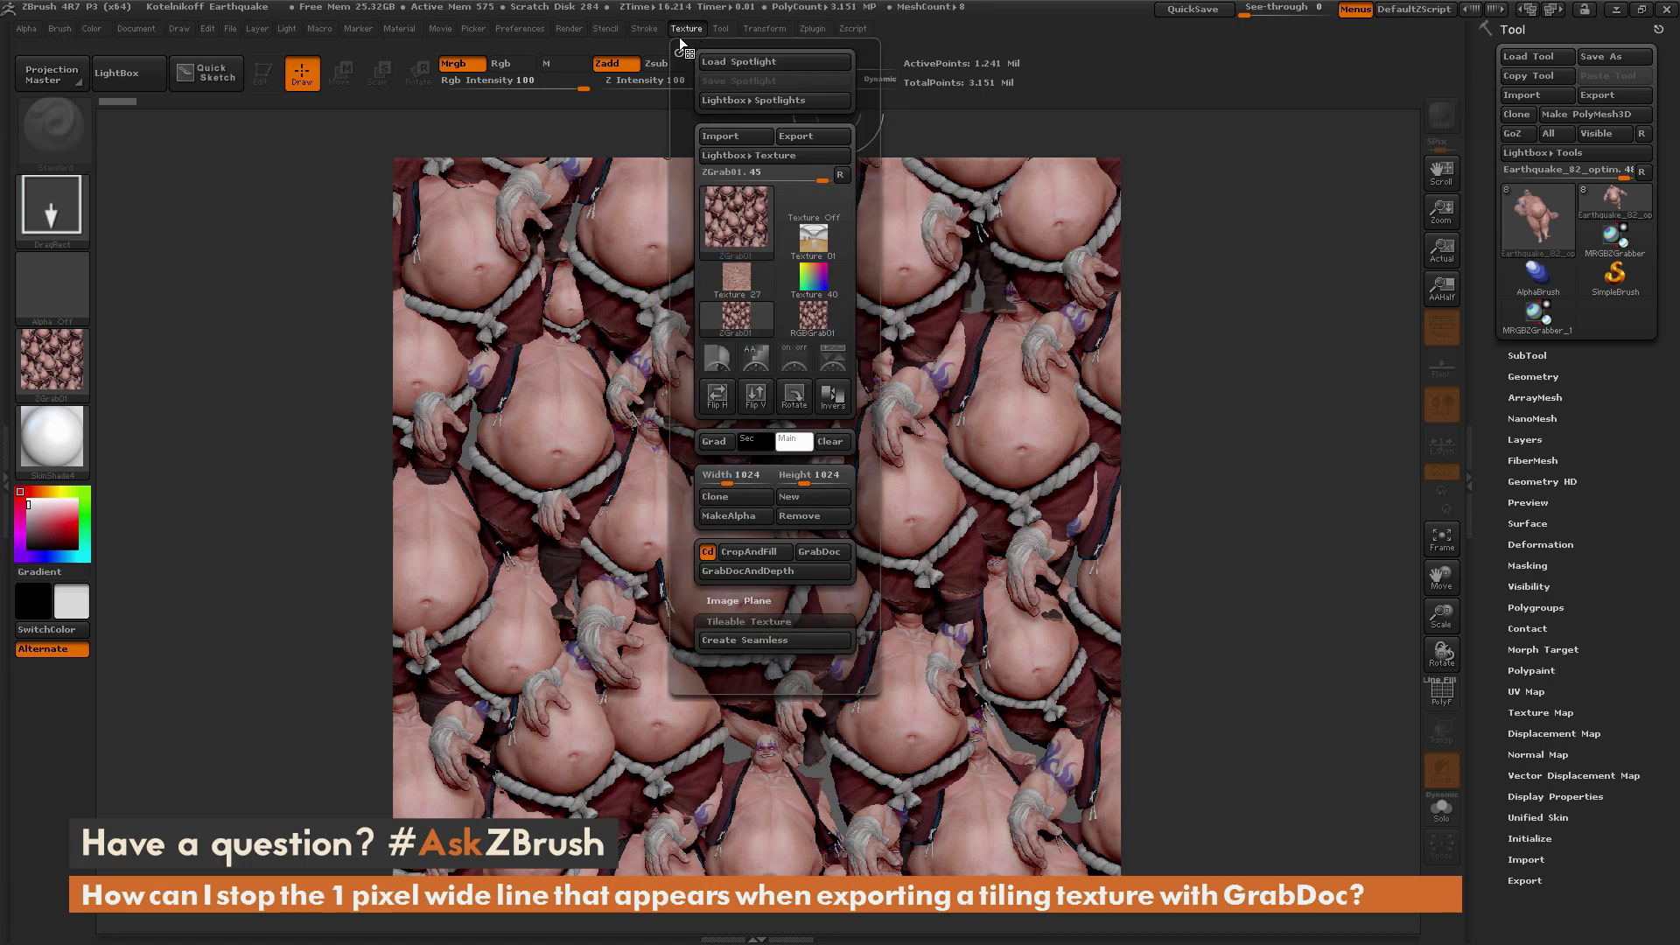
pyautogui.click(814, 322)
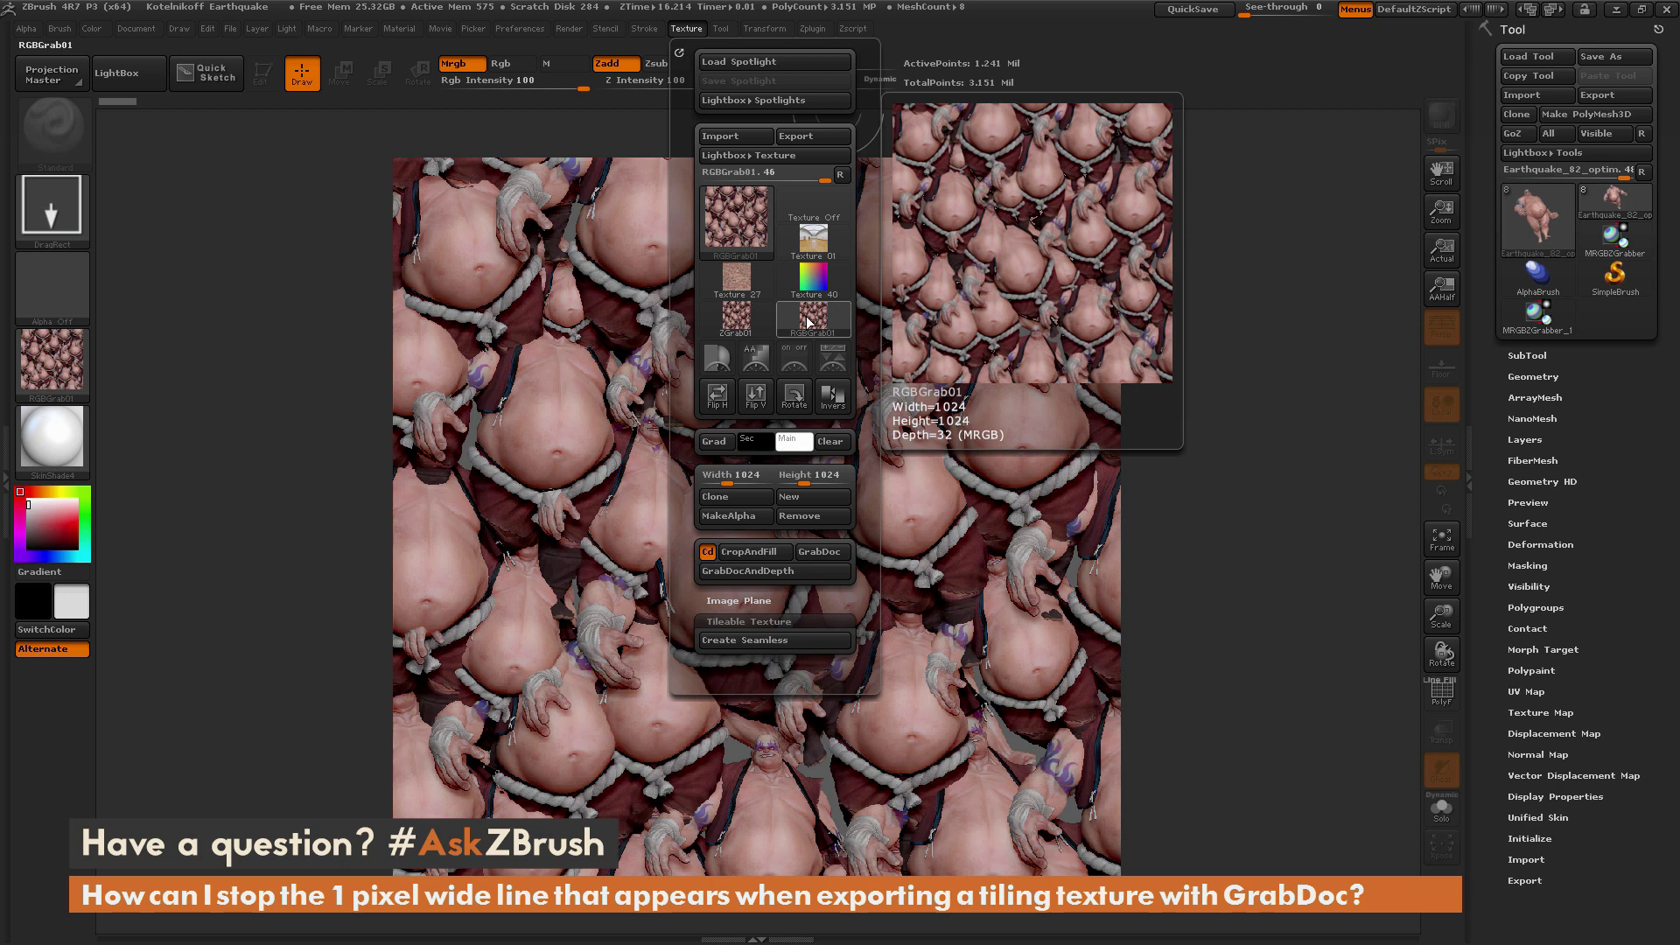
pyautogui.click(827, 137)
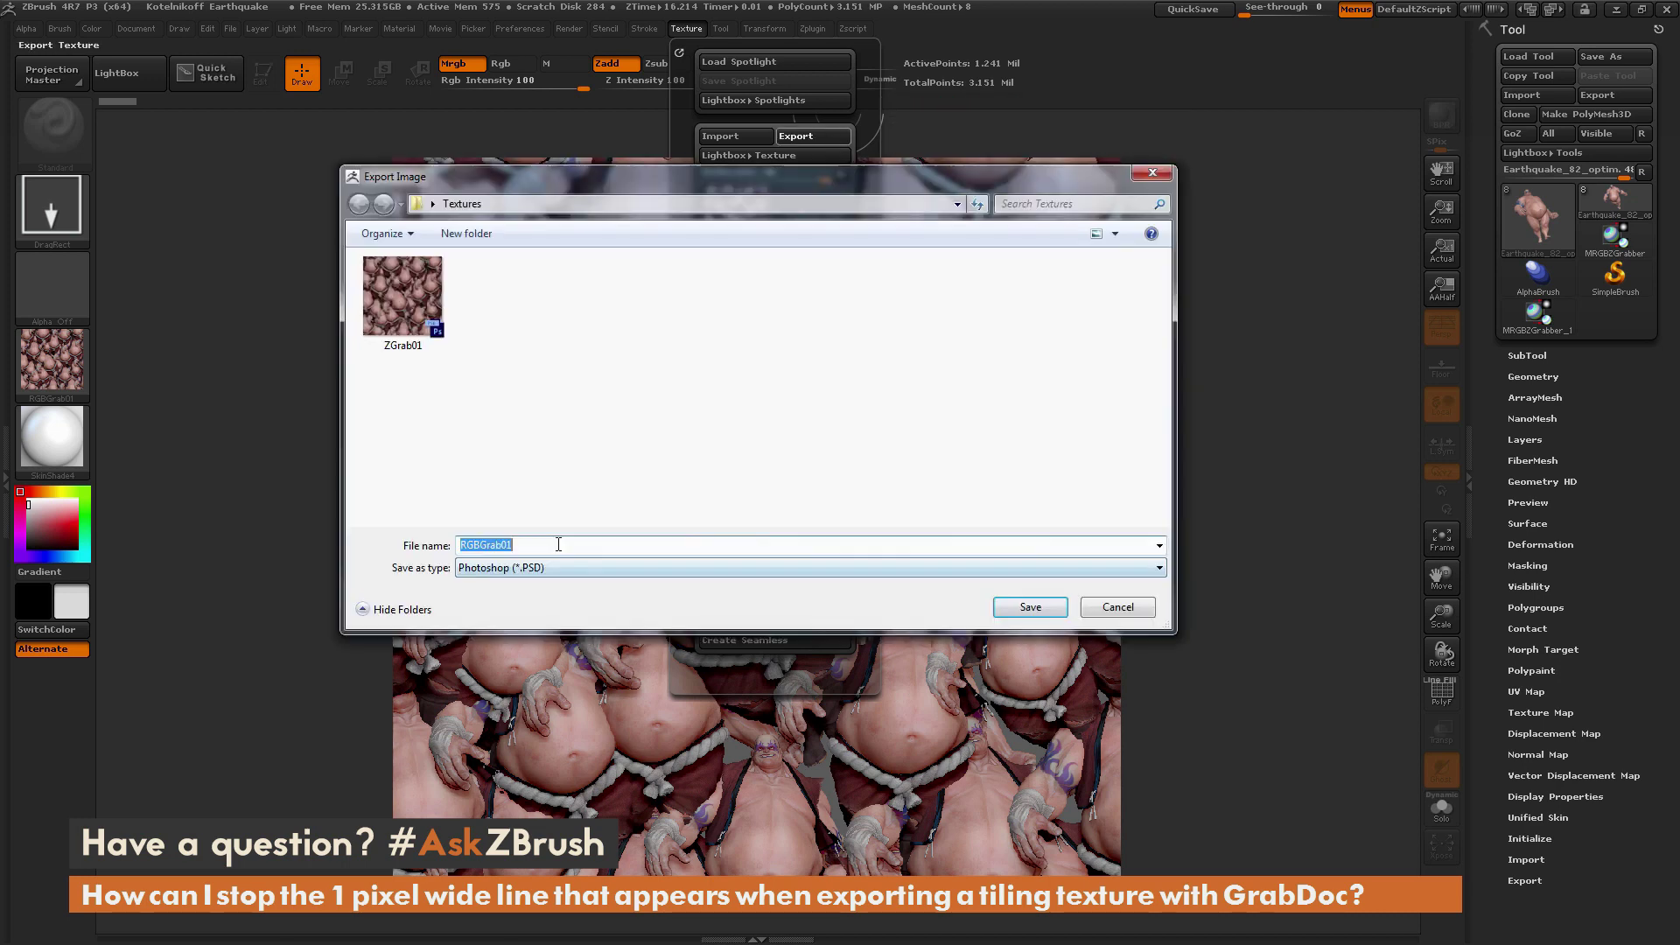
pyautogui.write('_Seamles')
pyautogui.press('Return')
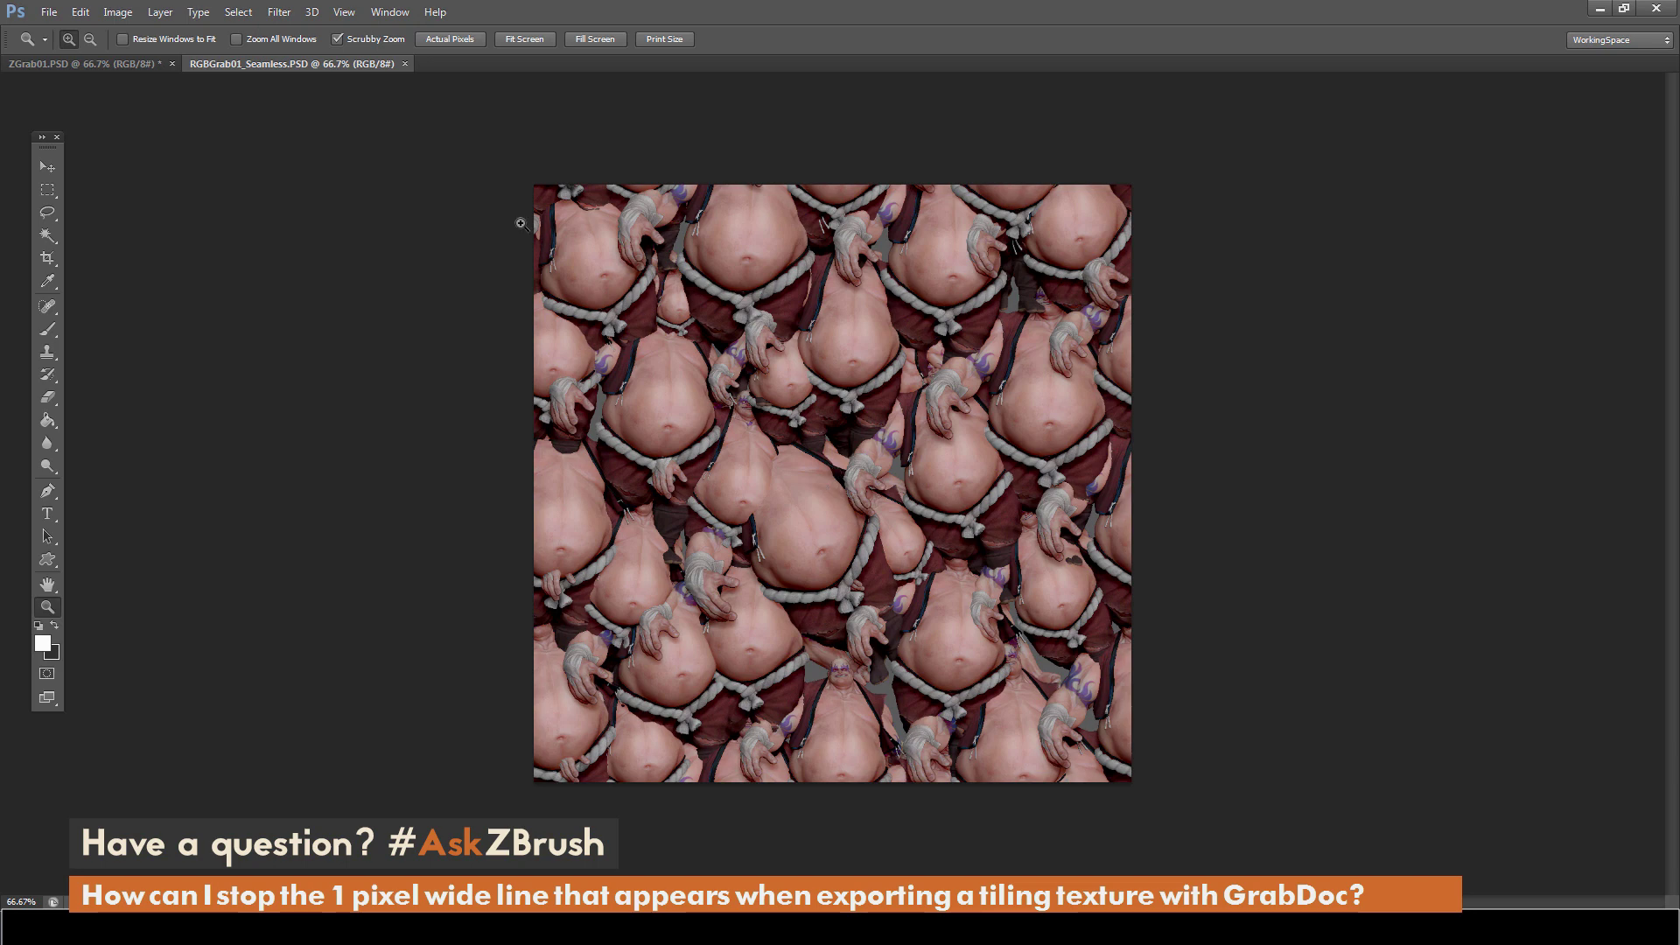
# Apply the 512-pixel wrap-around Offset filter to RGBGrab01_Seamless.PSD.
pyautogui.click(280, 12)
pyautogui.moveTo(291, 322)
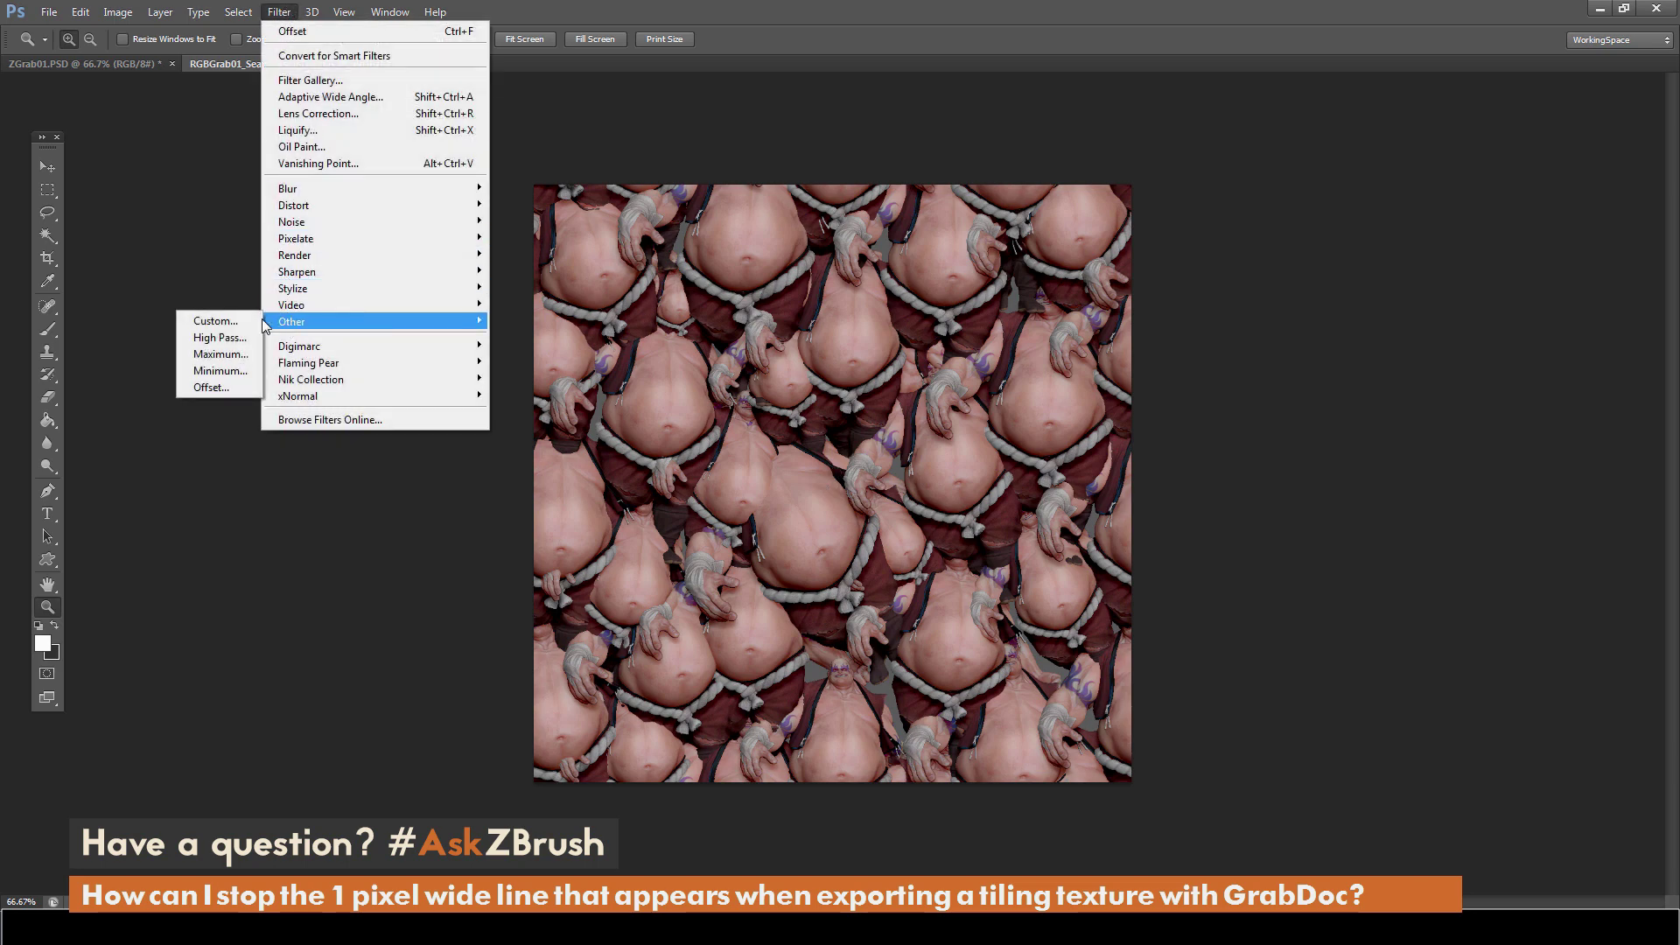
pyautogui.click(254, 387)
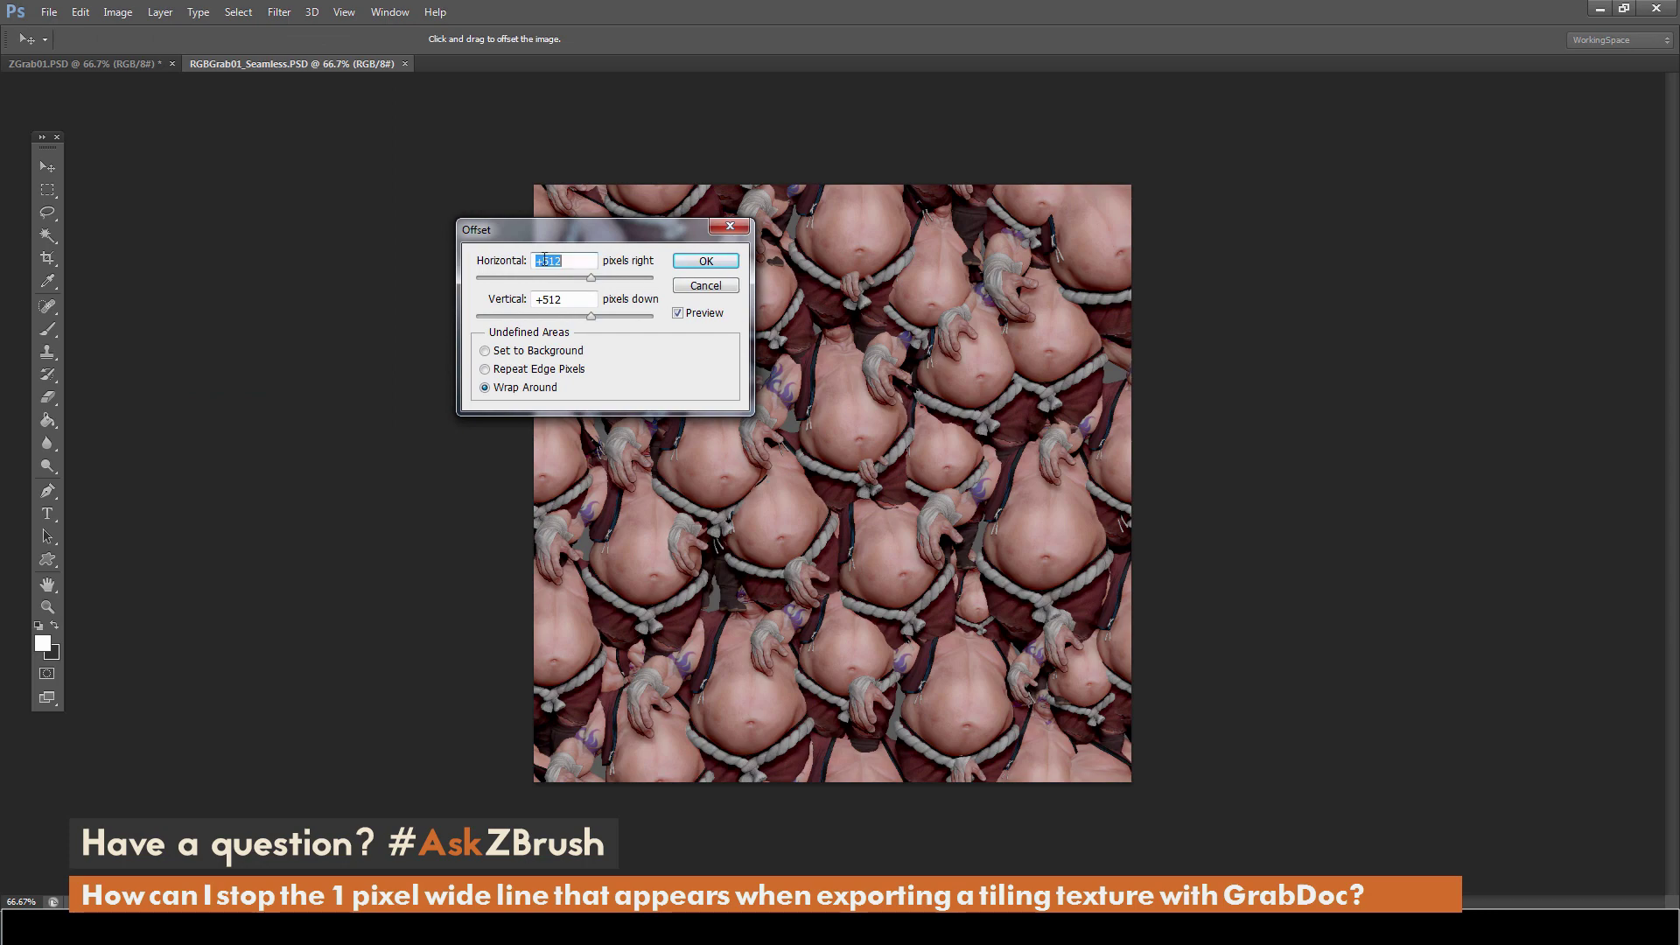
pyautogui.click(705, 261)
# Magnify the centre to check for seams, zoom back out, then switch to the forum post.
pyautogui.moveTo(842, 483); pyautogui.dragTo(835, 486)
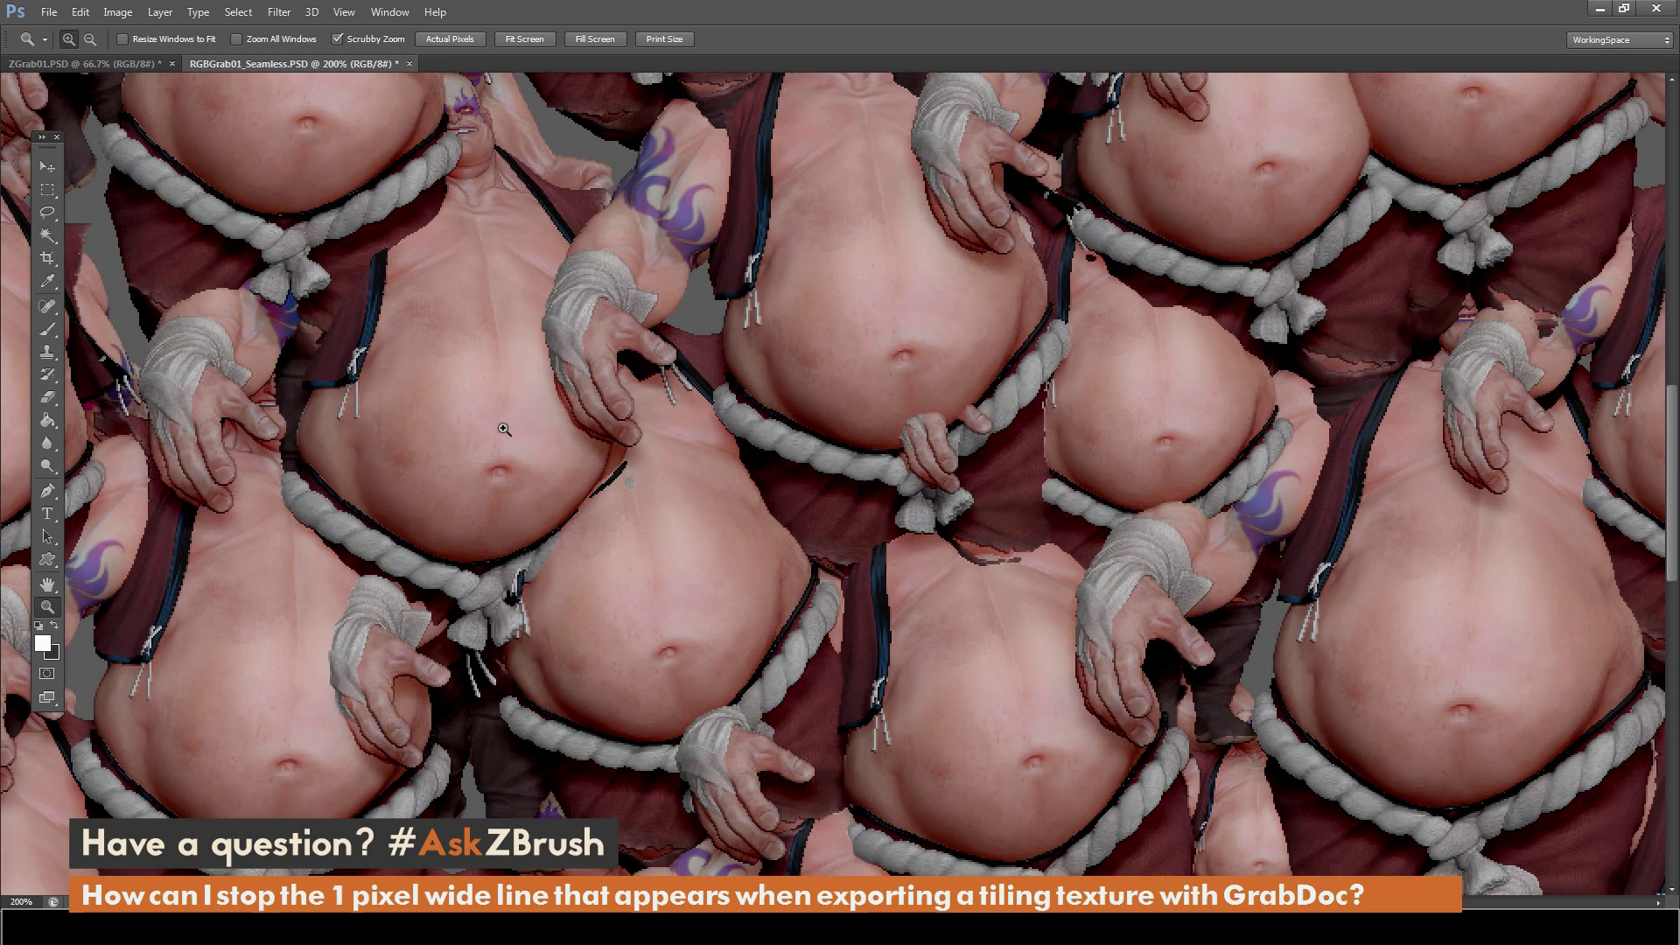
pyautogui.keyDown('alt'); pyautogui.click(882, 405); pyautogui.keyUp('alt')
pyautogui.keyDown('alt'); pyautogui.click(877, 436); pyautogui.keyUp('alt')
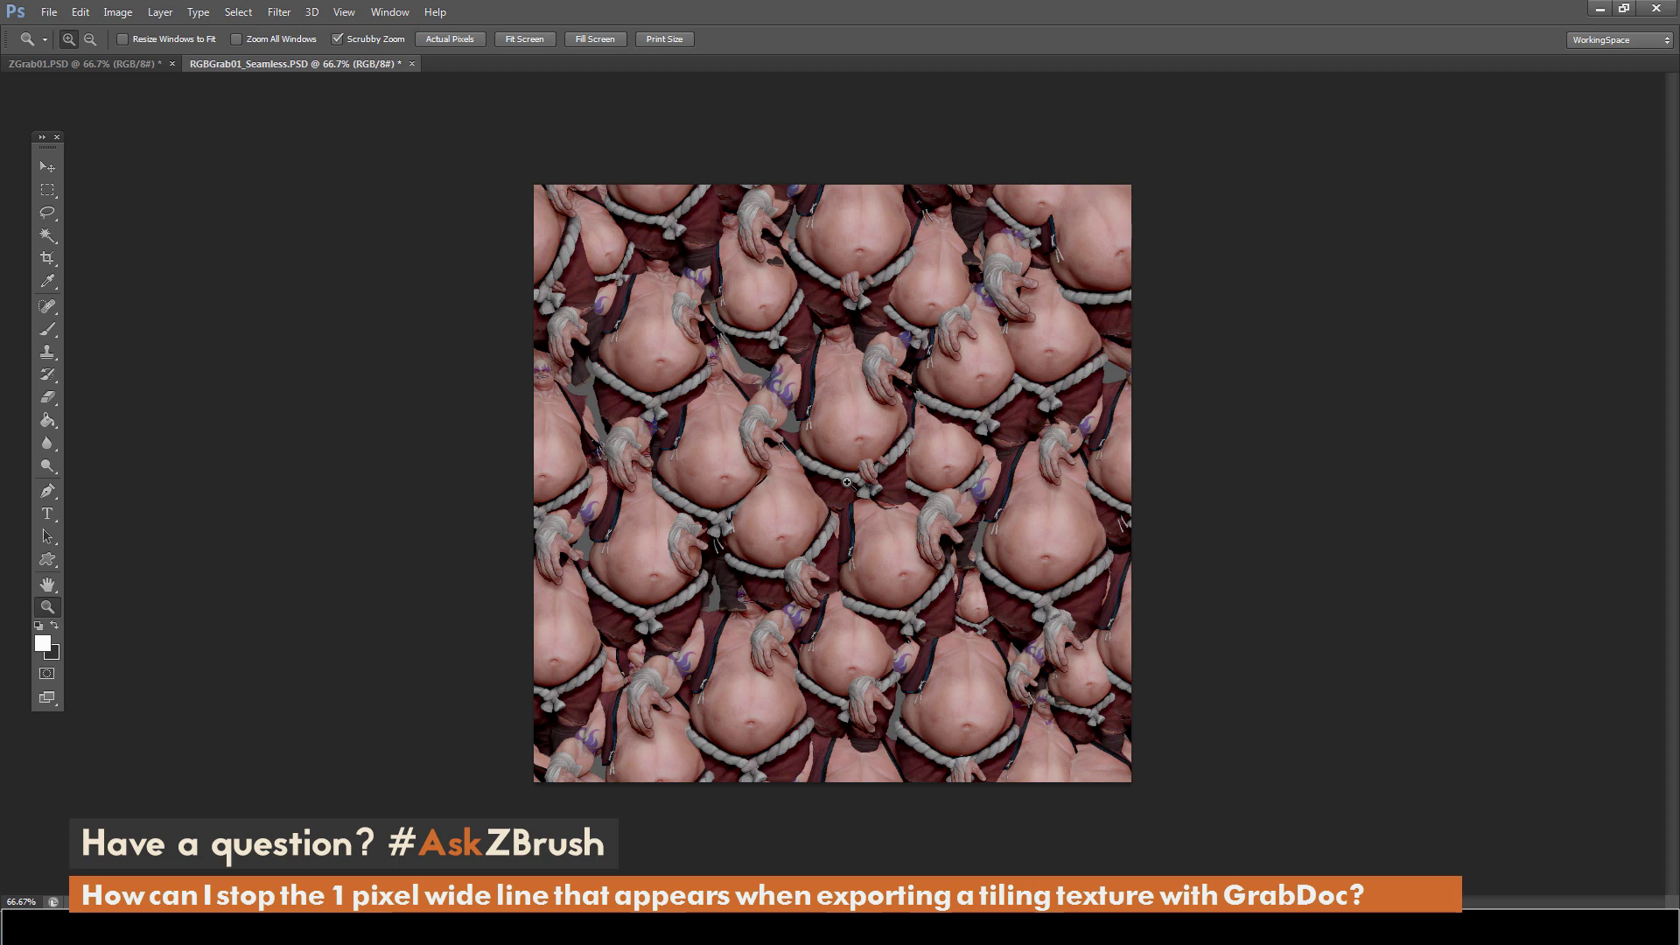
pyautogui.hotkey('alt', 'Tab')
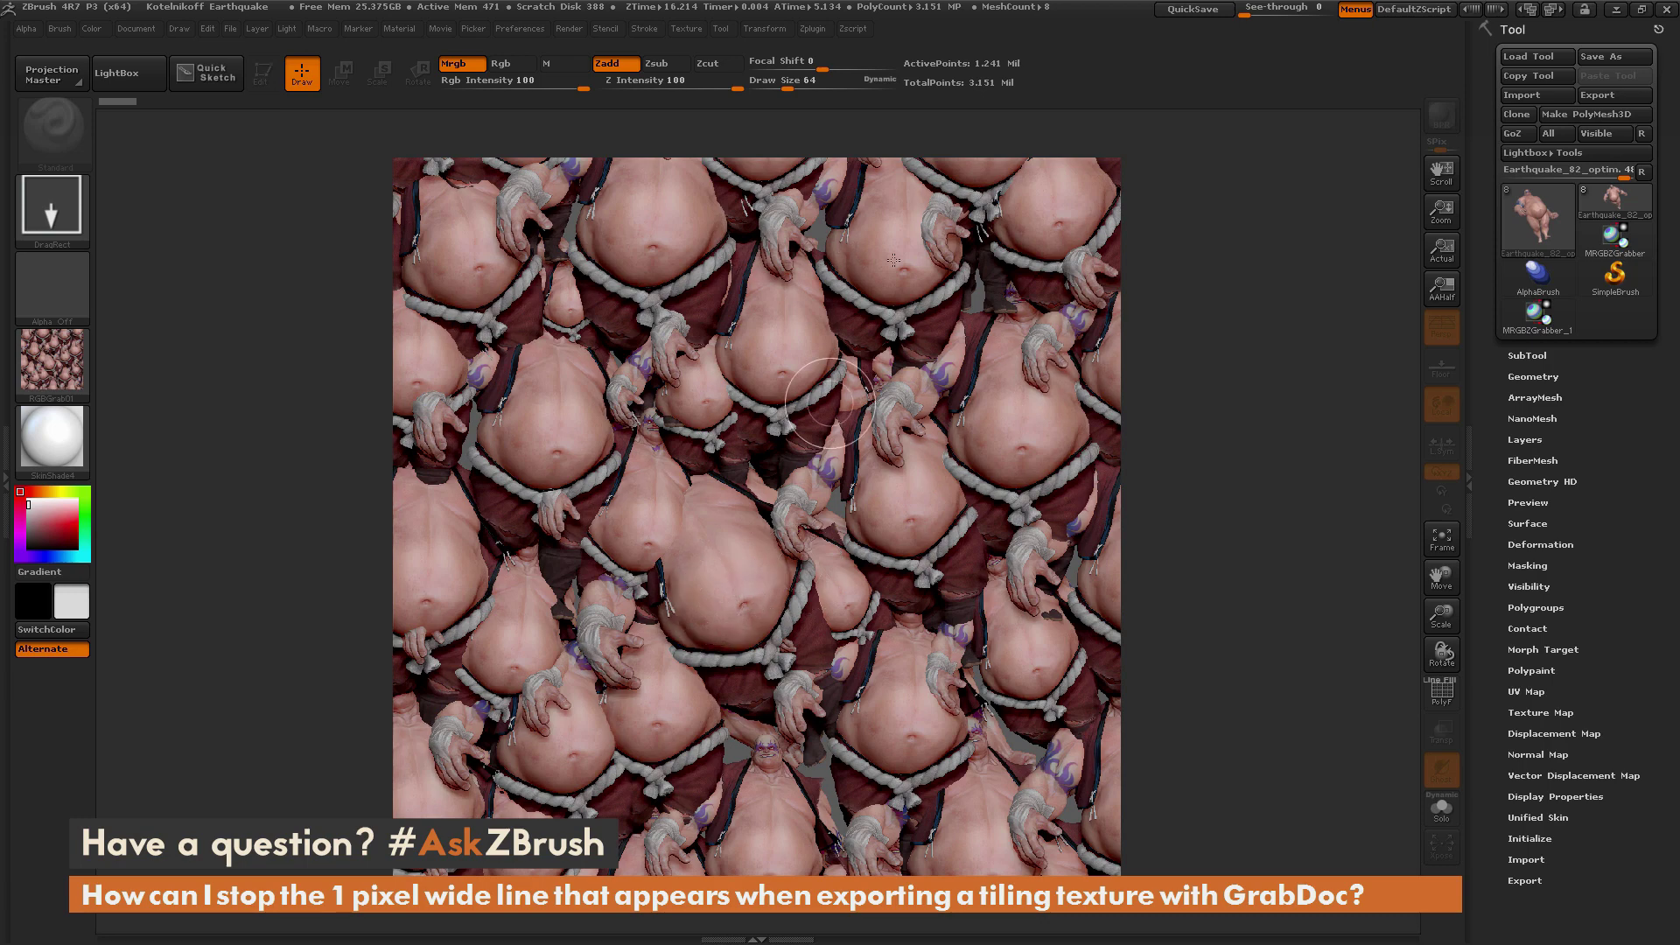
# With SimpleBrush, NormalRGBMat and the DragRect stroke, drag across the canvas to re-render it.
pyautogui.click(1616, 291)
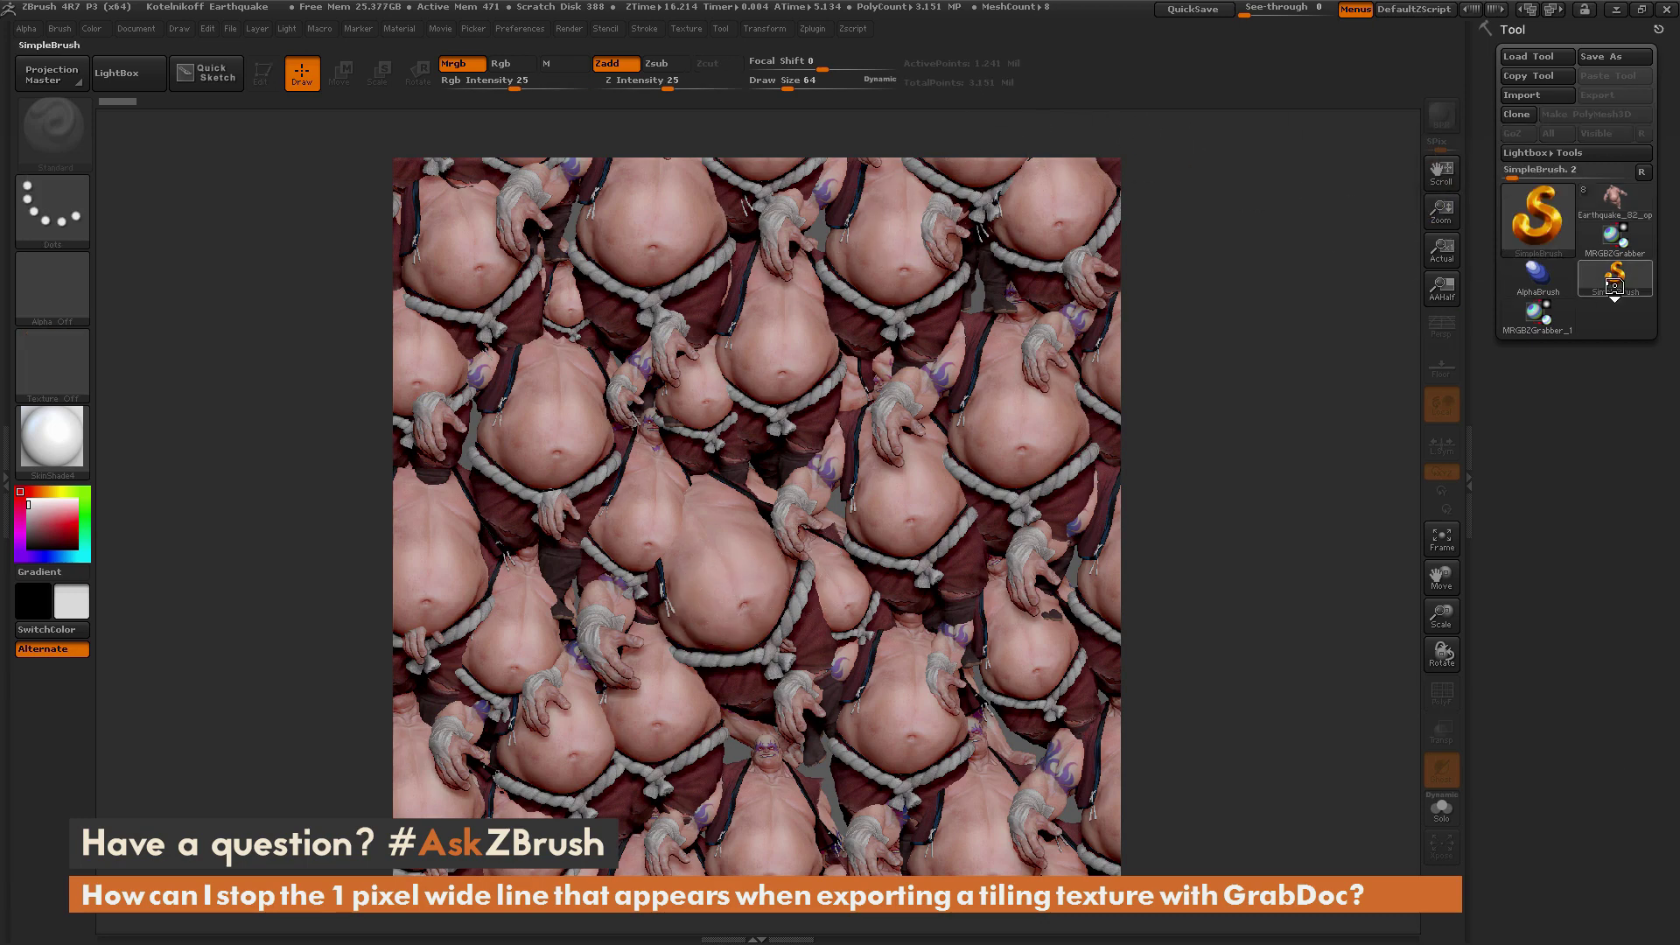
pyautogui.click(67, 444)
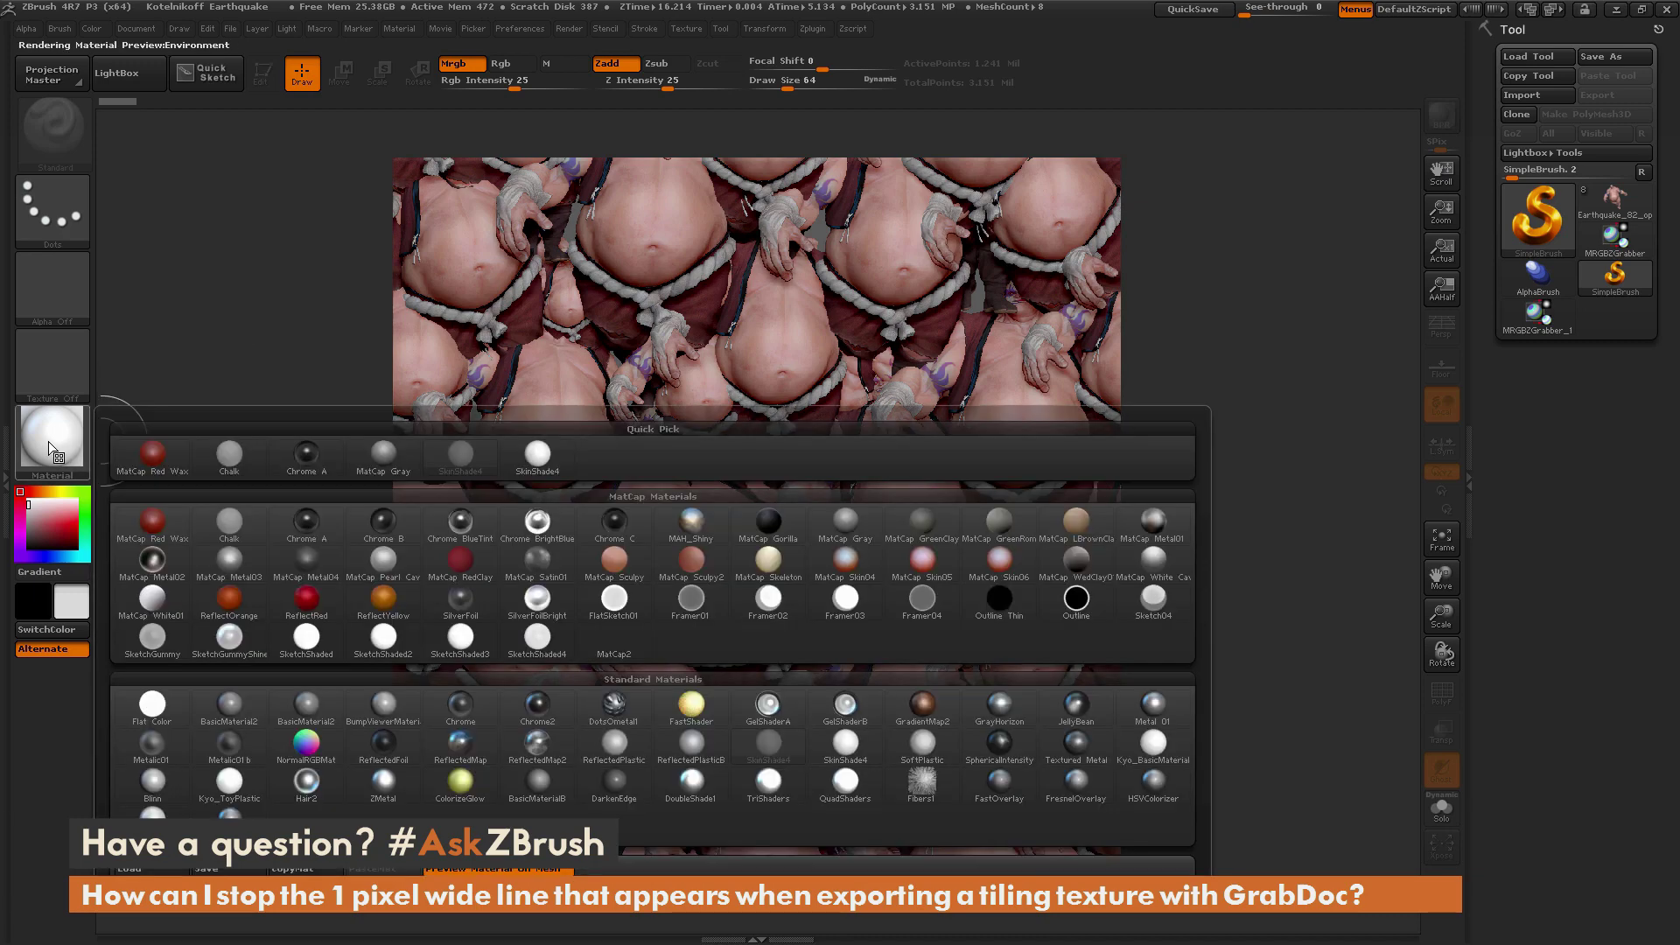
pyautogui.click(308, 744)
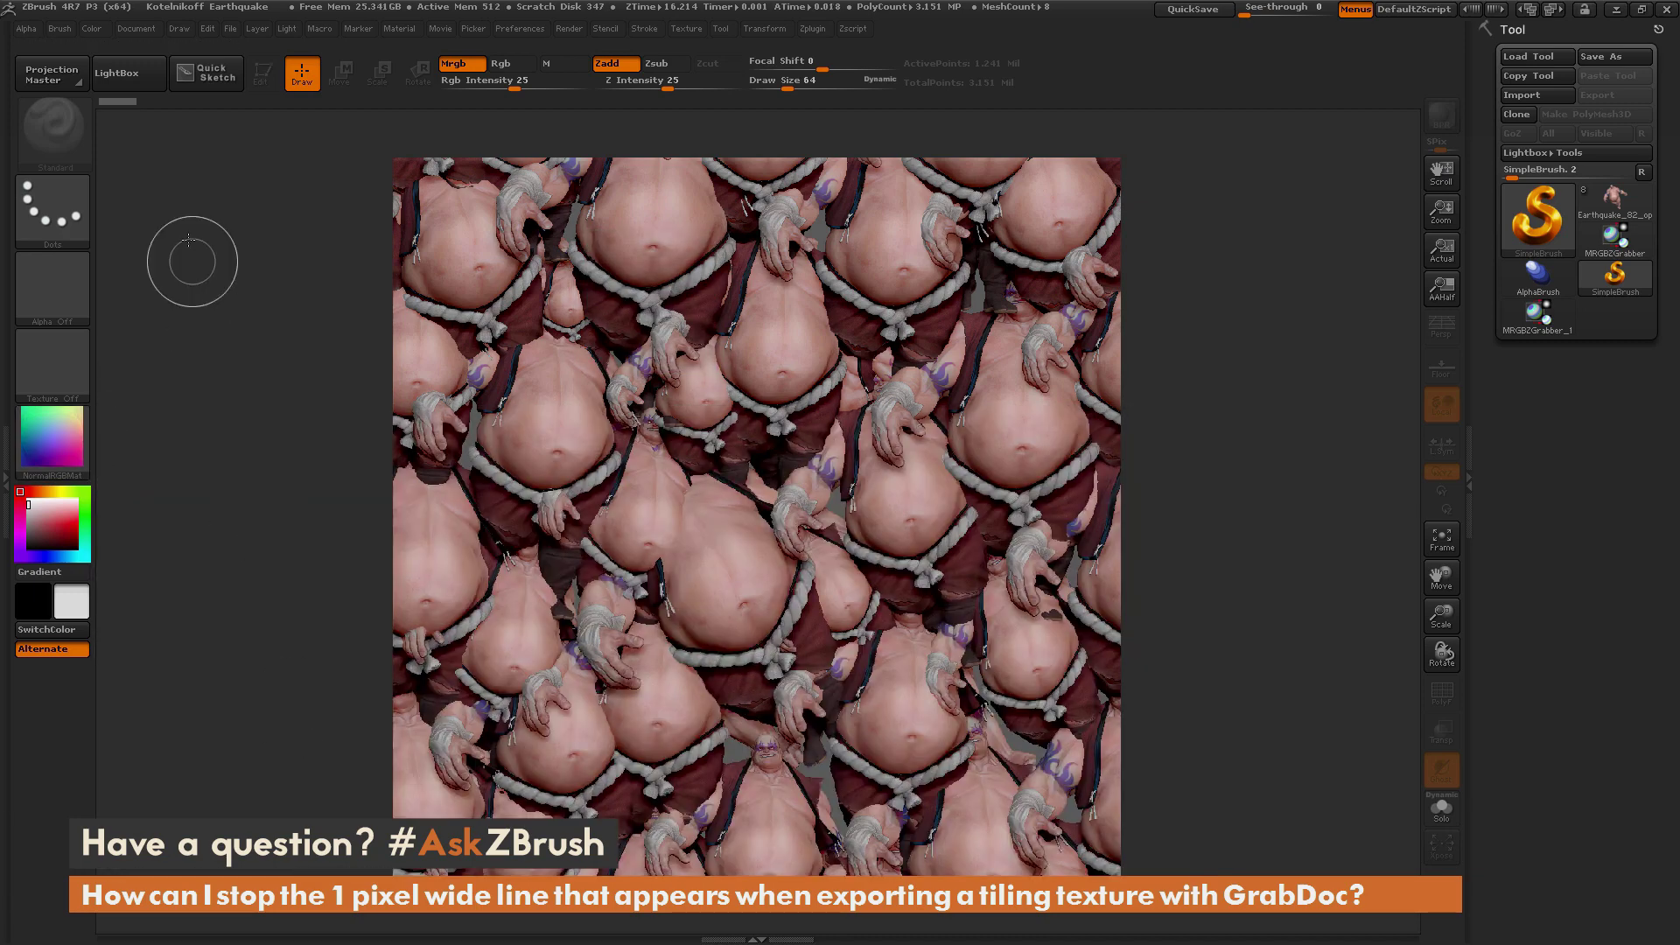
pyautogui.click(58, 213)
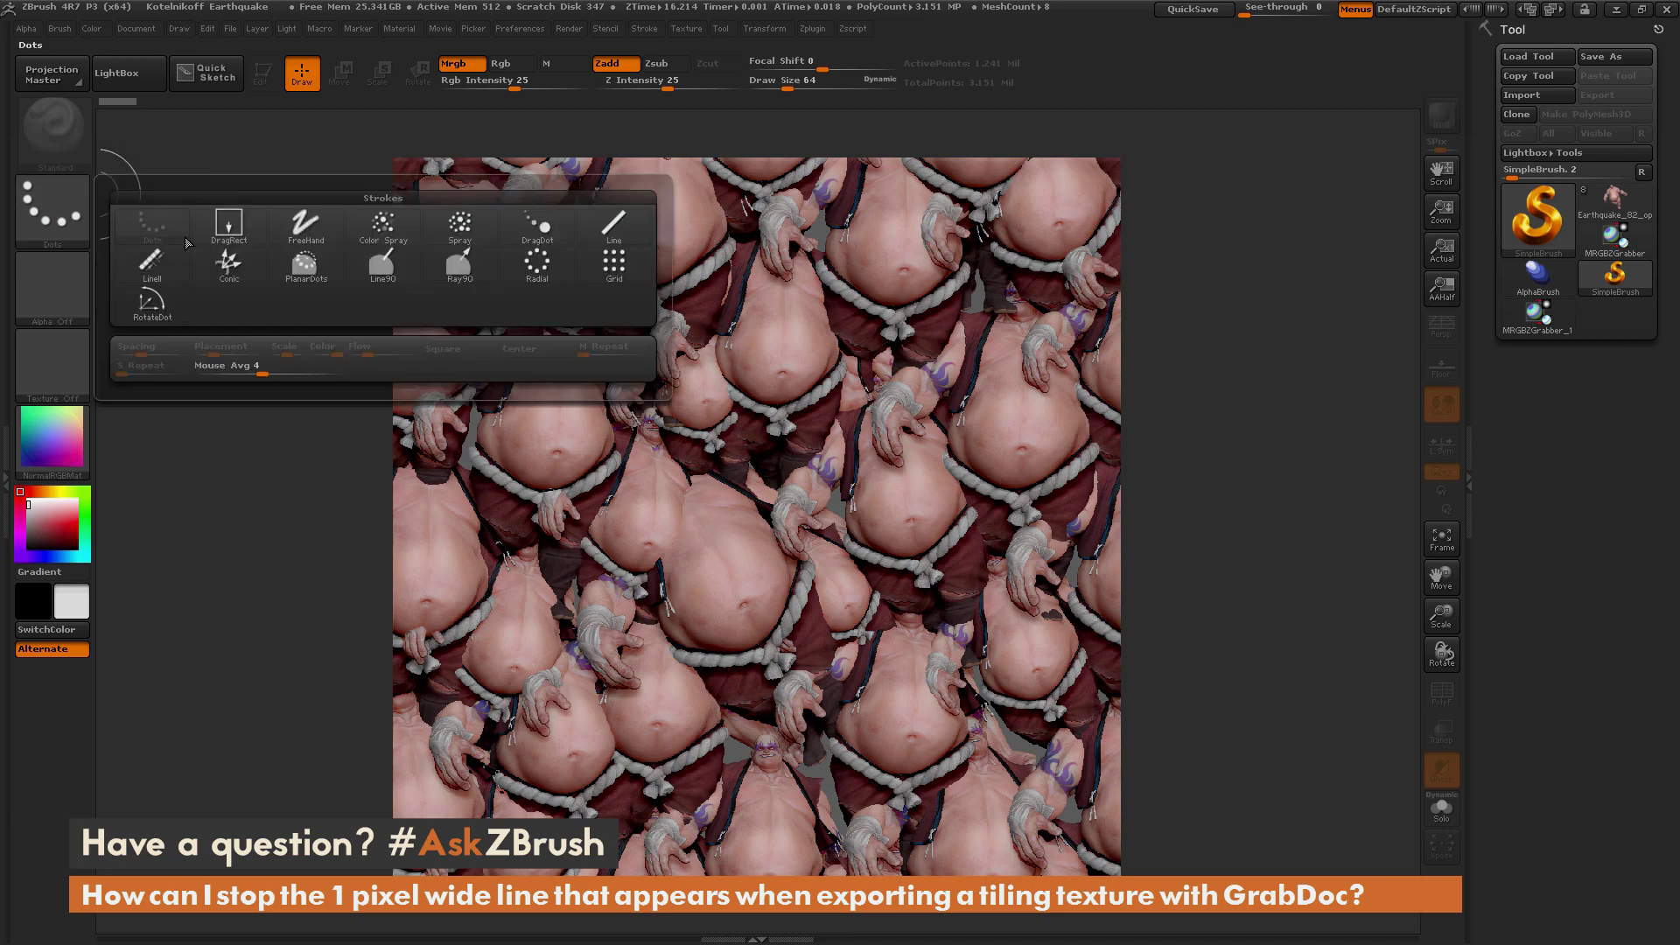
pyautogui.click(241, 234)
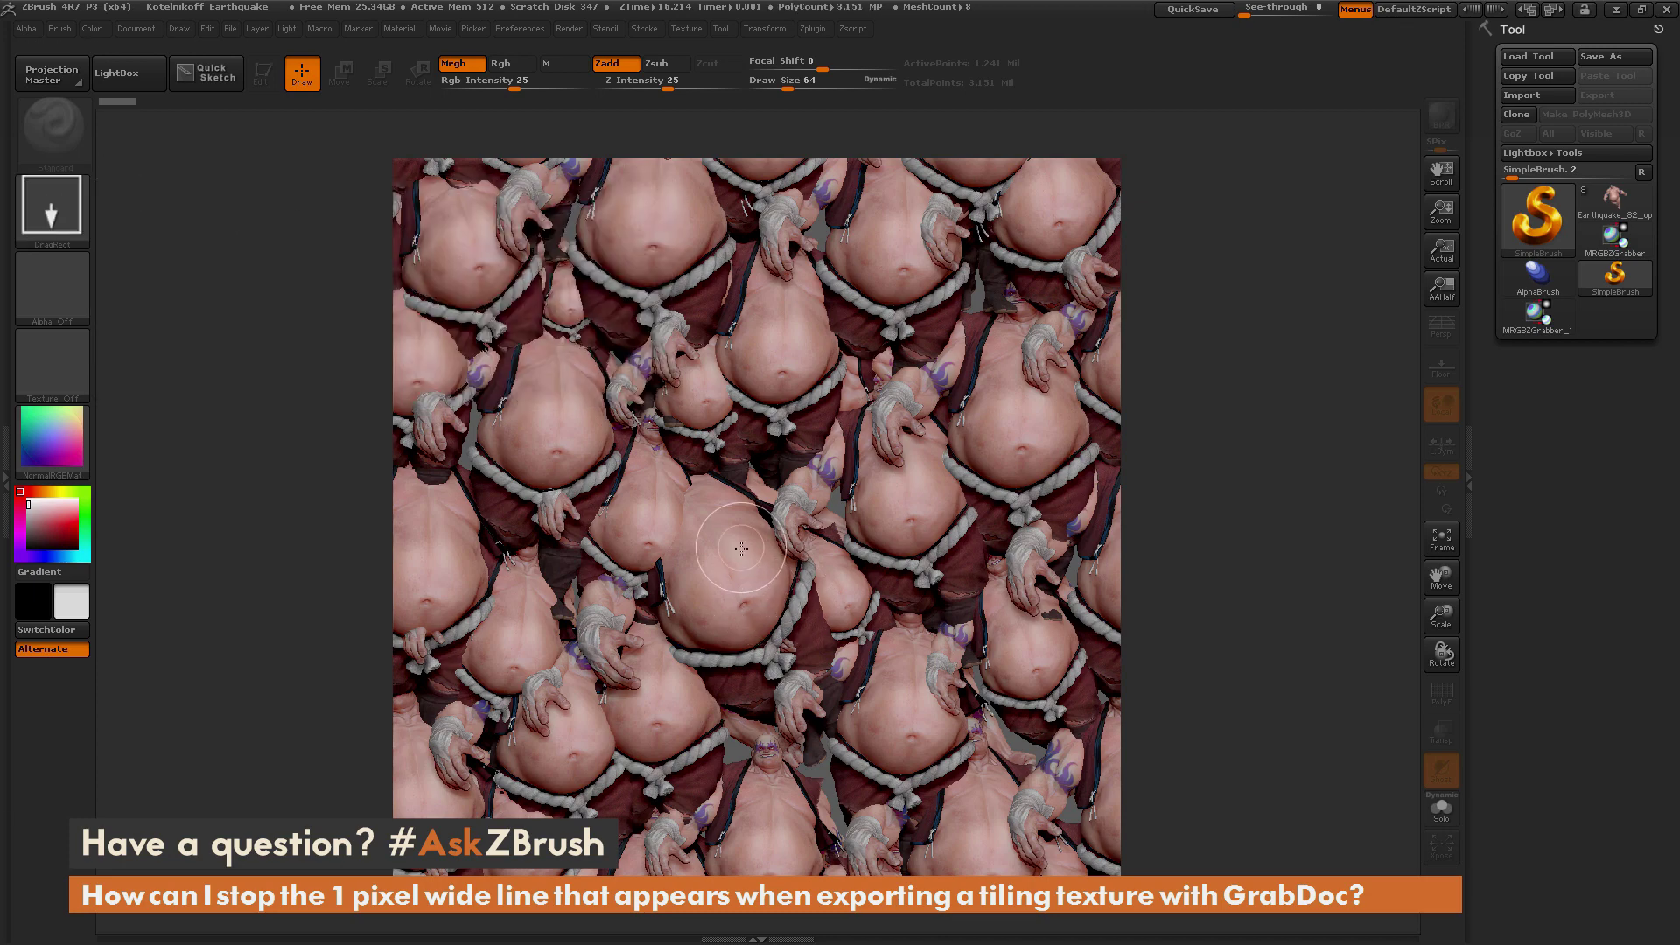
pyautogui.moveTo(749, 554)
pyautogui.mouseDown()
pyautogui.moveTo(954, 395)
pyautogui.moveTo(1111, 227)
pyautogui.moveTo(1339, 188)
pyautogui.mouseUp()
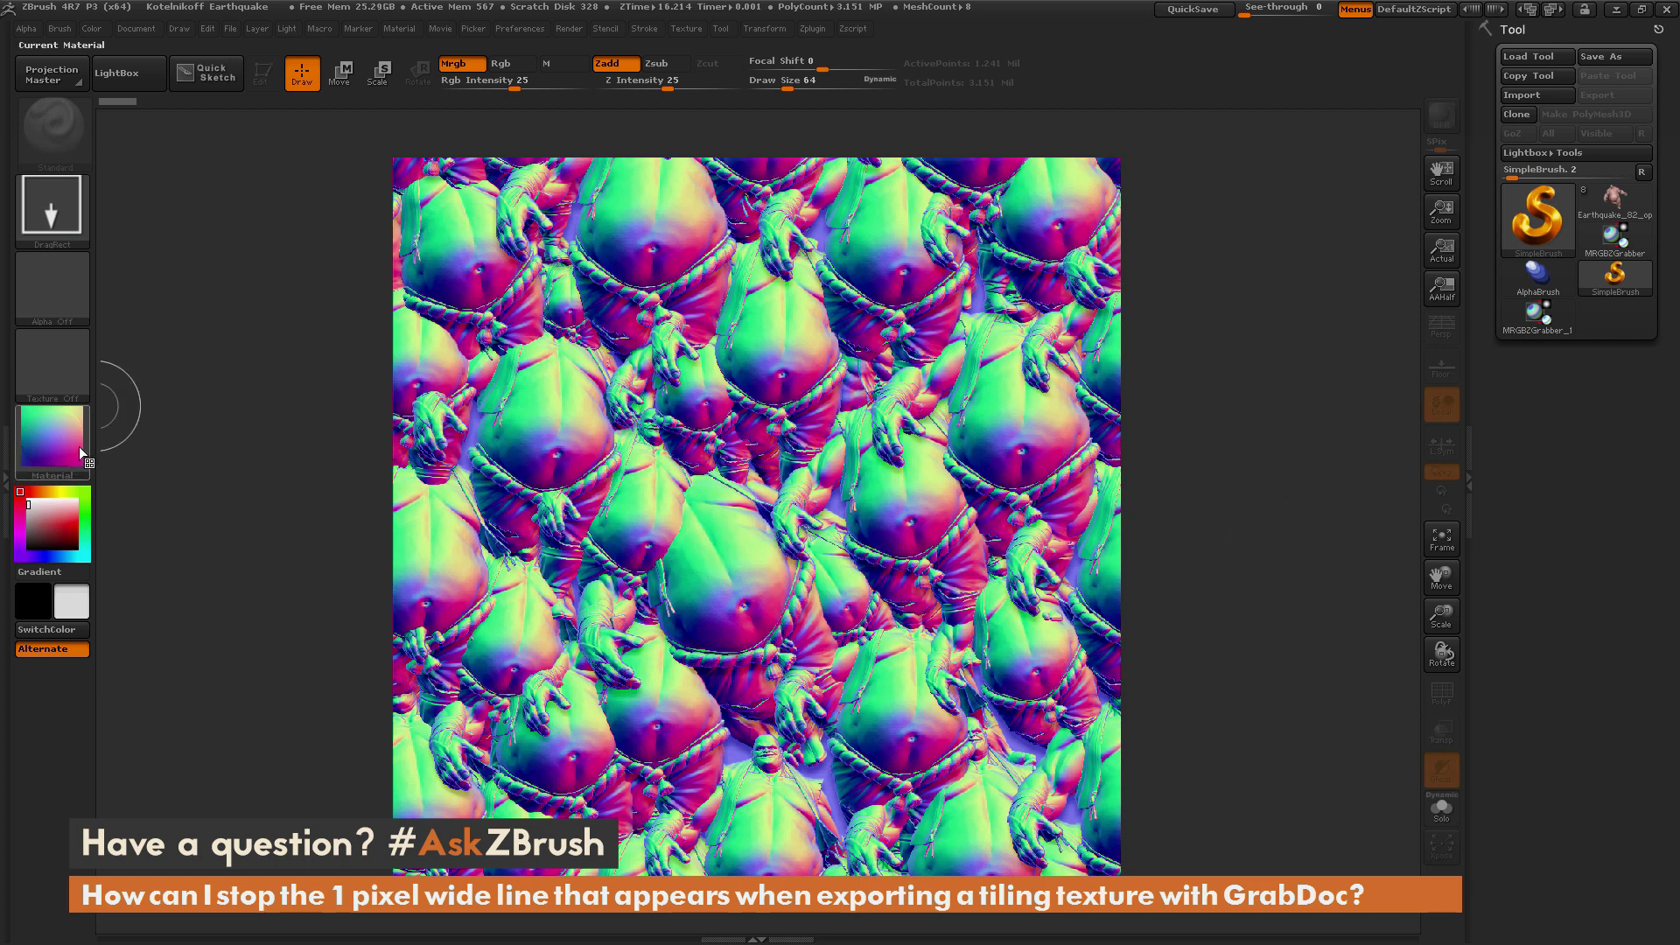
# Re-render the tiled Earthquake canvas with Framer04, then switch it to the pale Framer02 MatCap.
pyautogui.moveTo(65, 438)
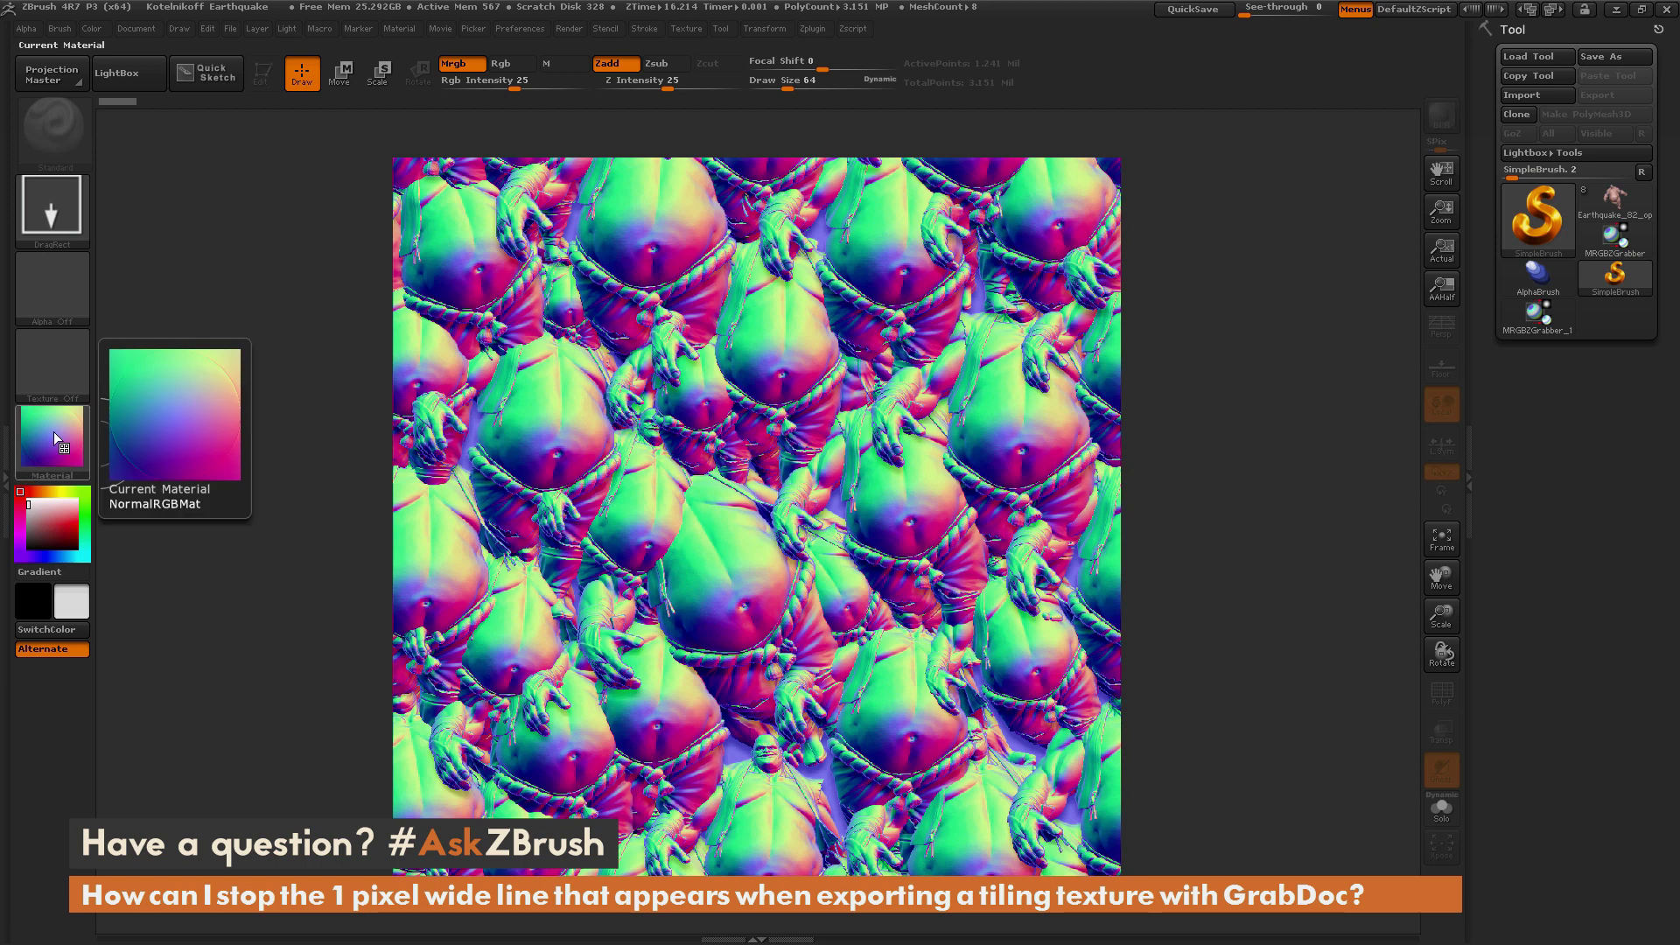
pyautogui.click(54, 432)
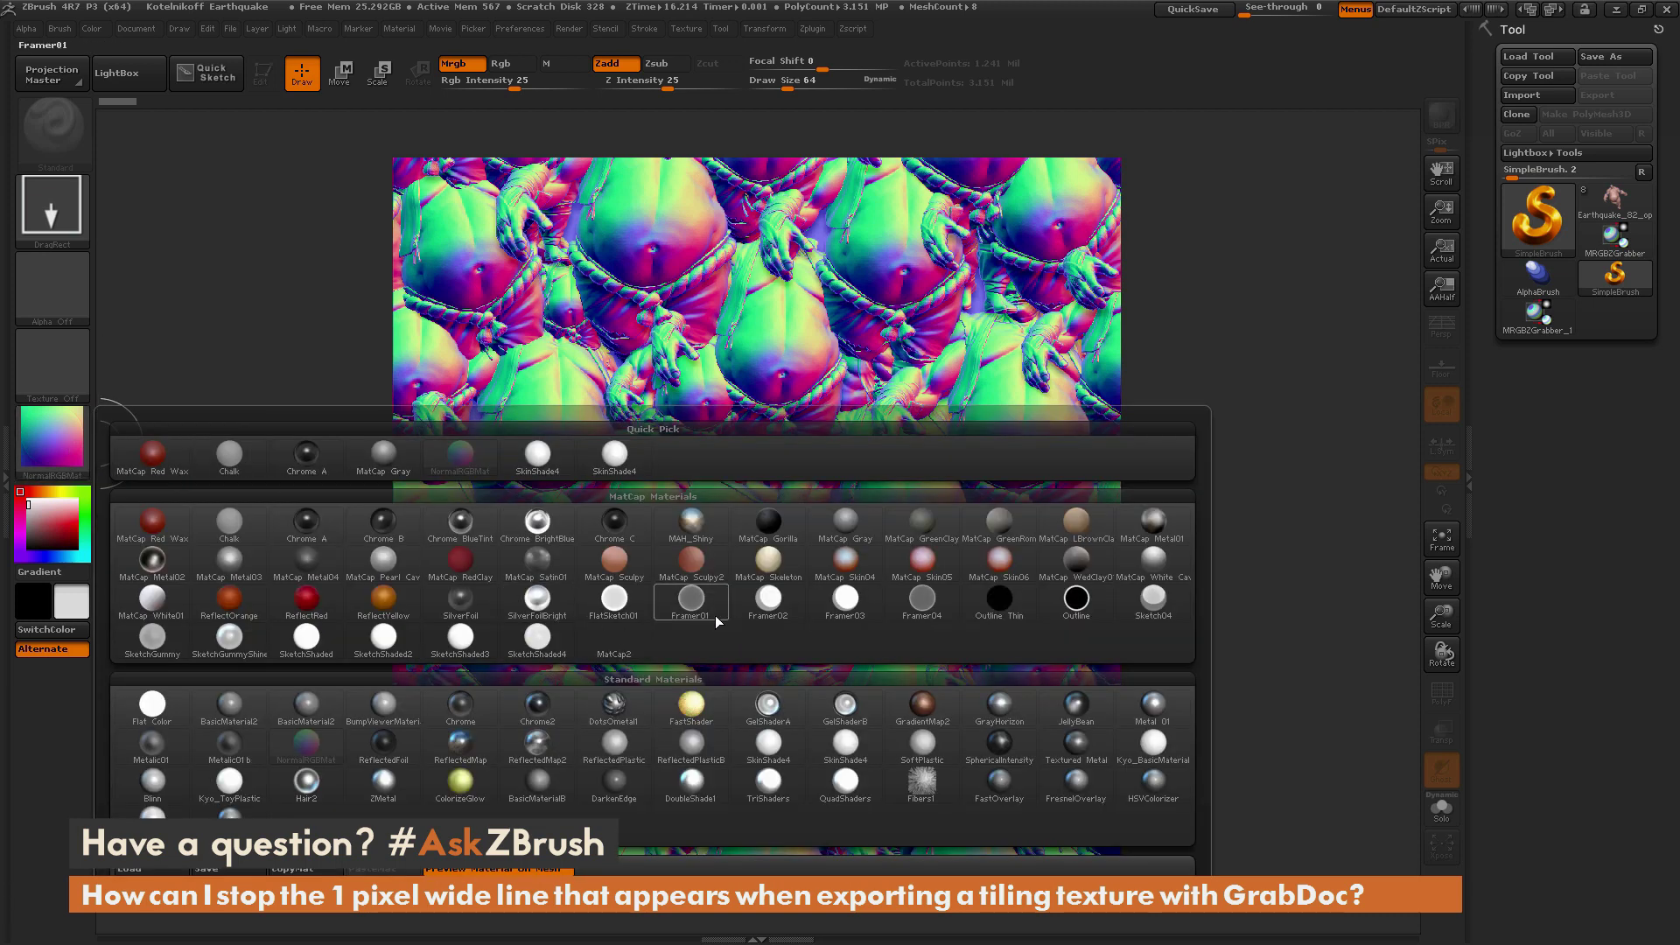
pyautogui.moveTo(692, 606)
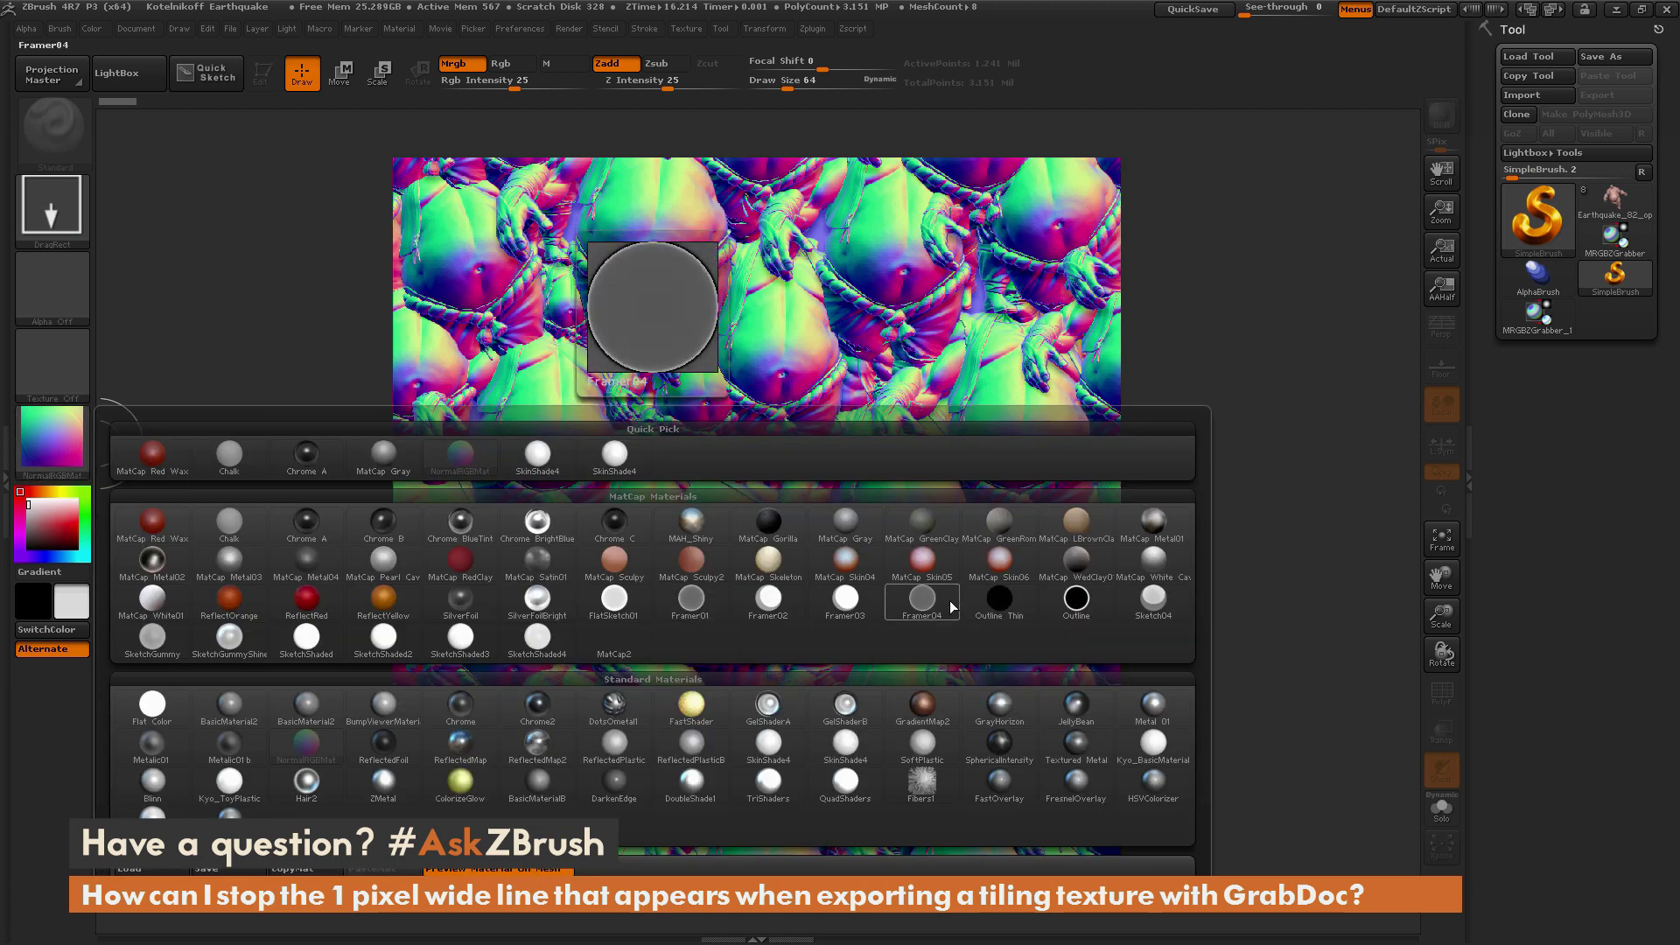
pyautogui.click(922, 600)
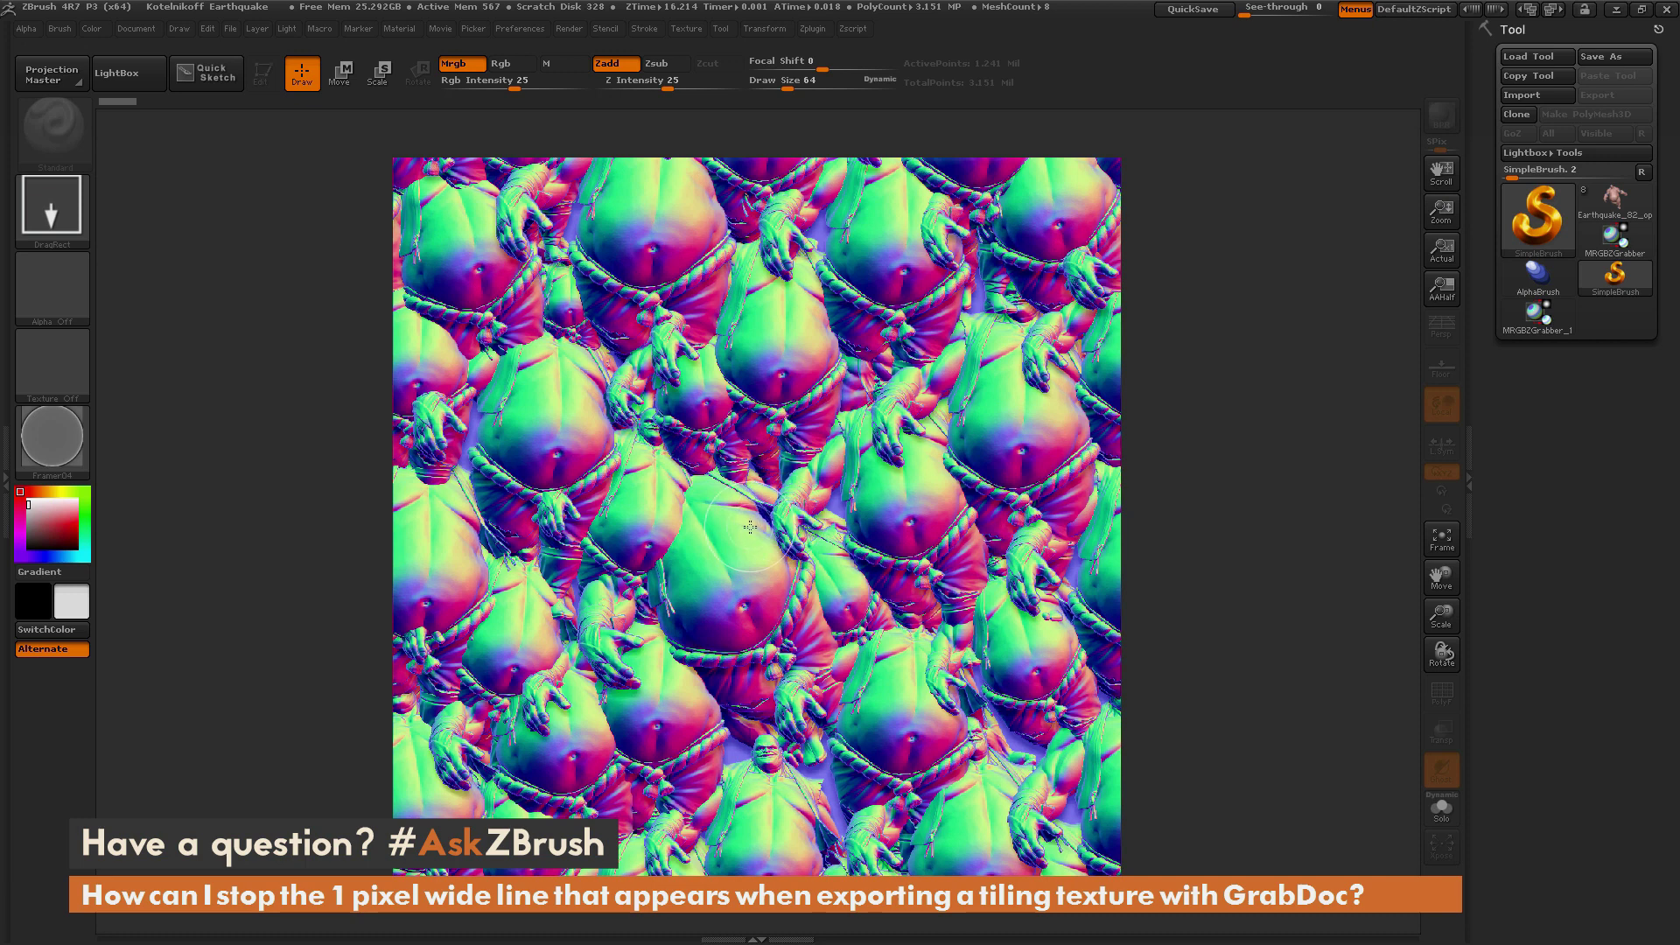
pyautogui.hotkey('ctrl', 'f')
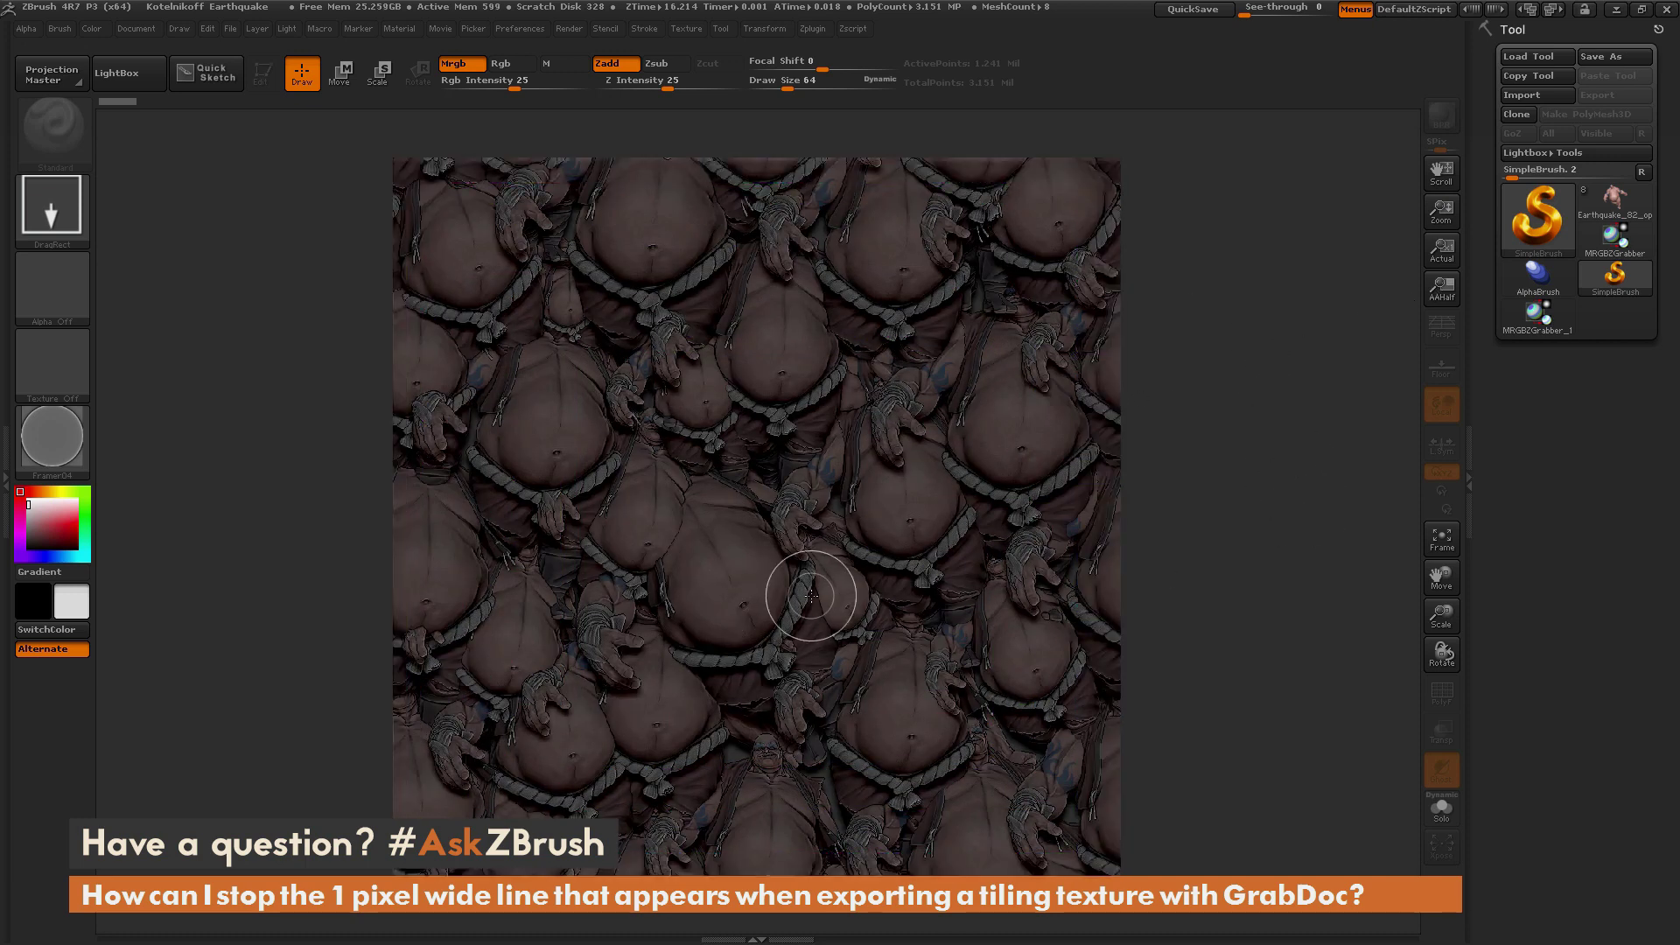
pyautogui.click(54, 420)
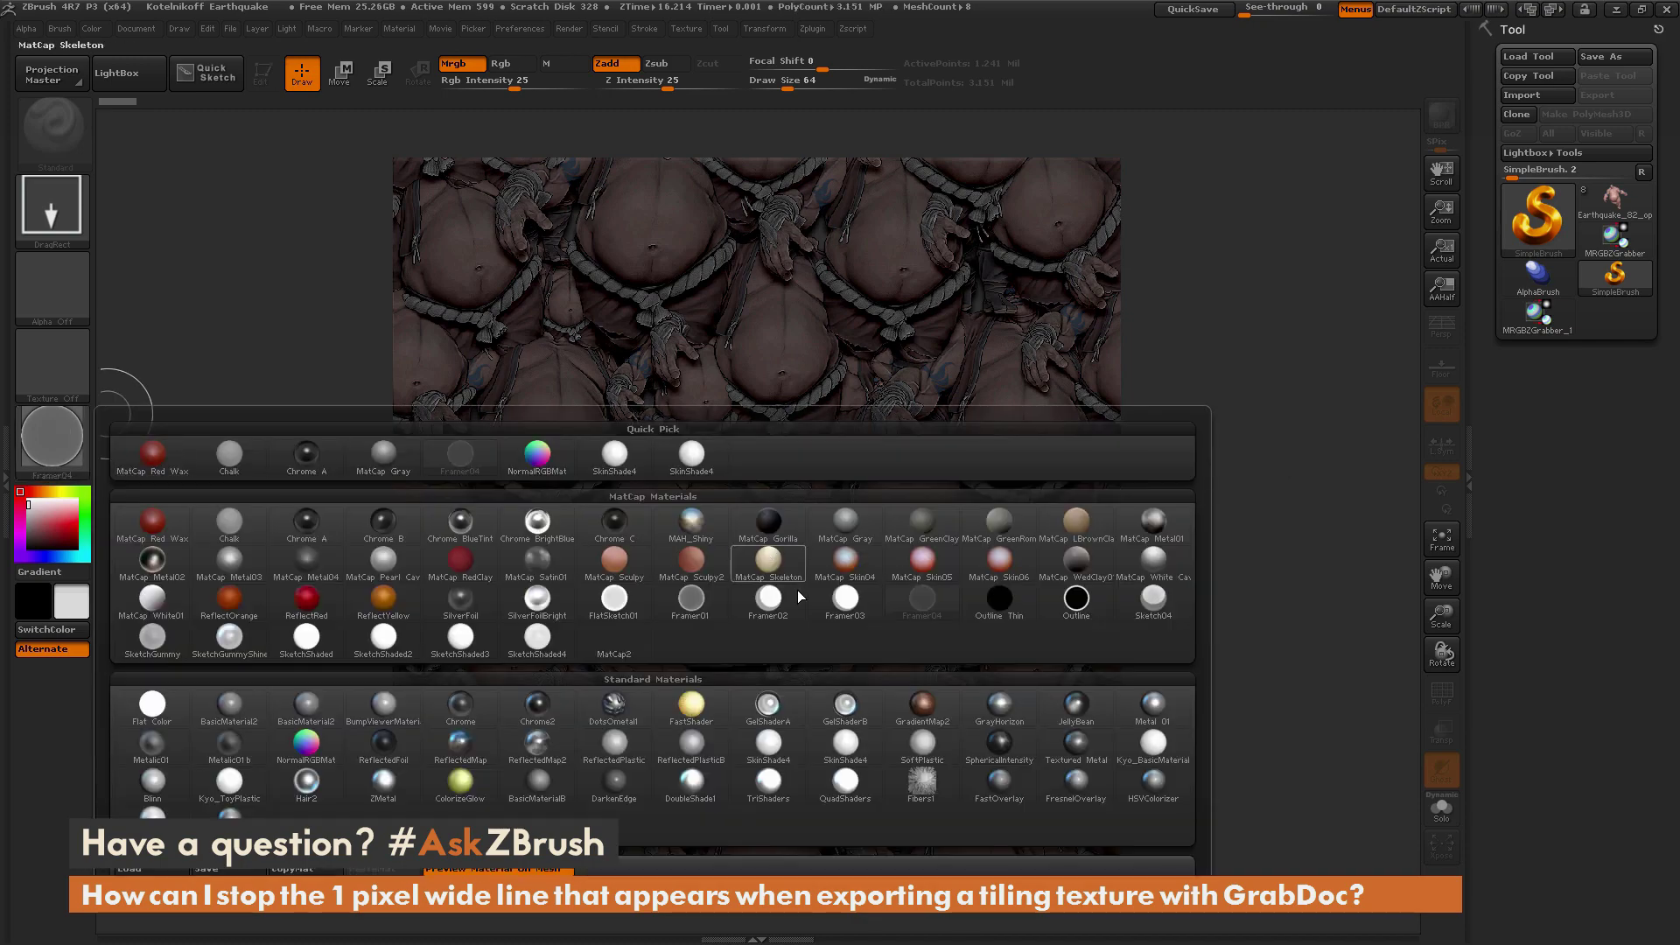
pyautogui.click(769, 602)
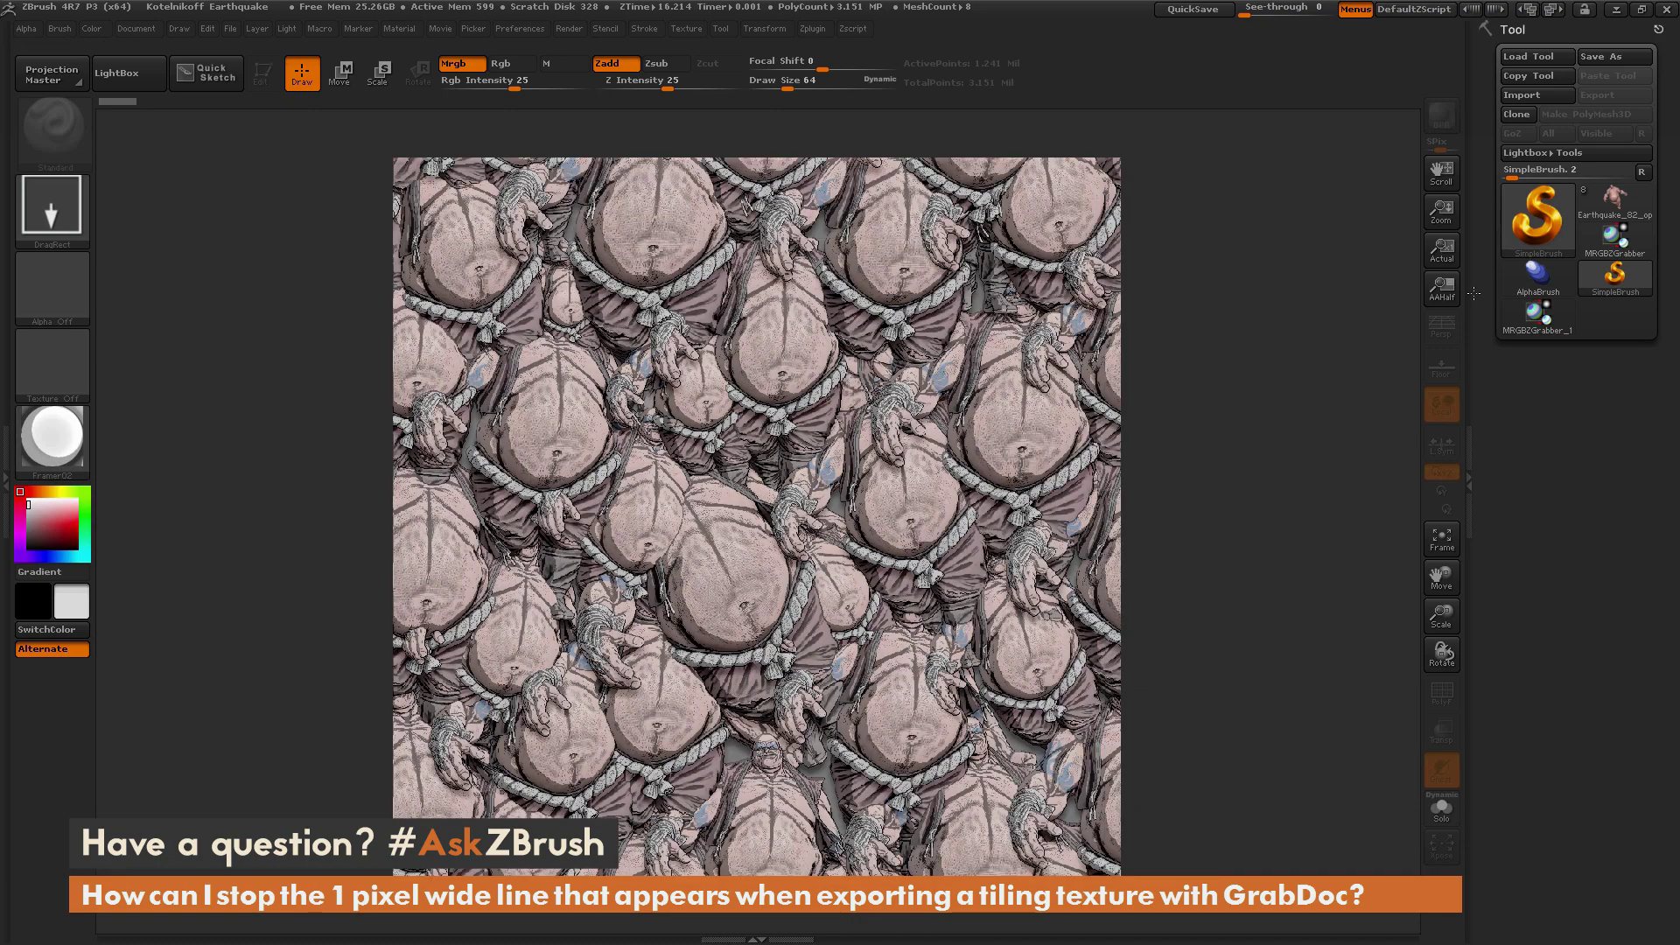